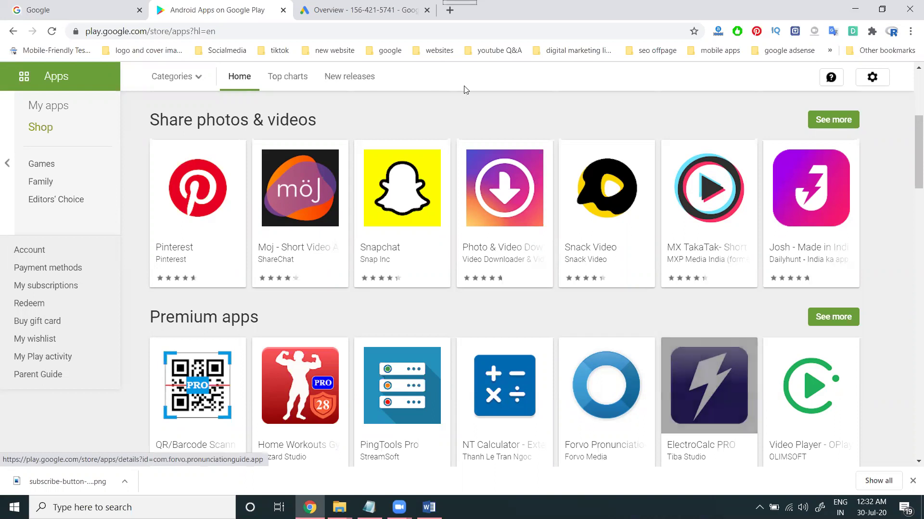
Switch to Google Ads and start a new Search campaign without a goal's guidance.
left_click(362, 5)
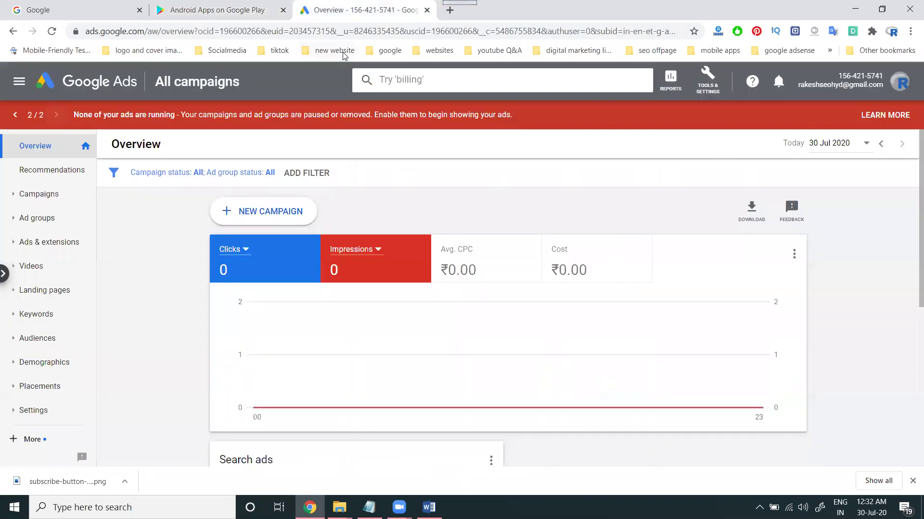
left_click(255, 211)
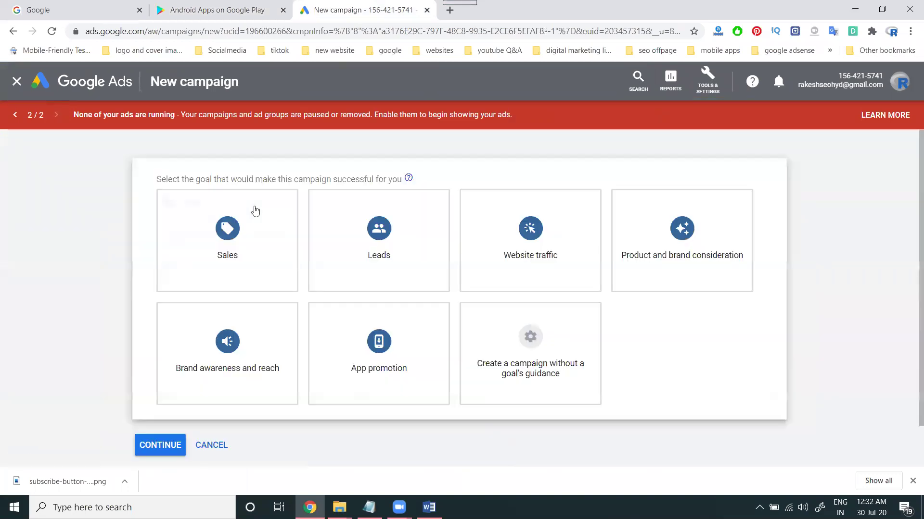
left_click(255, 211)
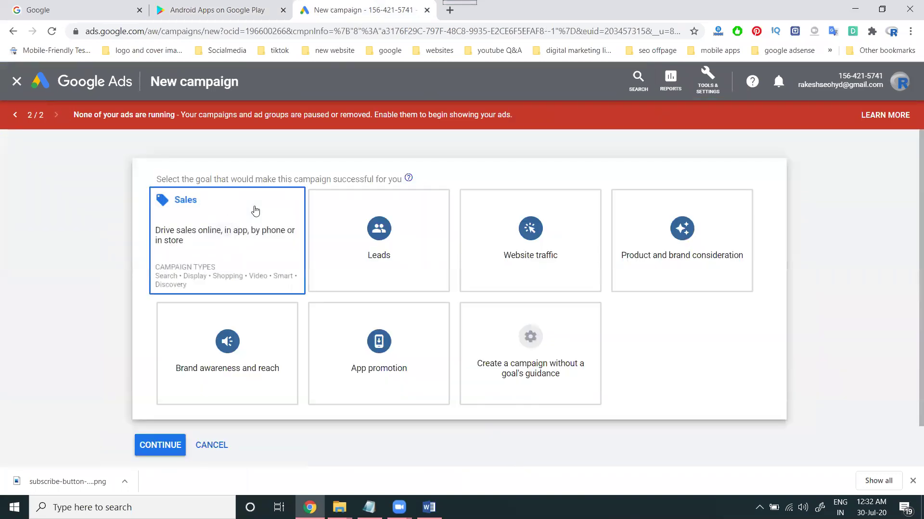
left_click(530, 226)
left_click(531, 337)
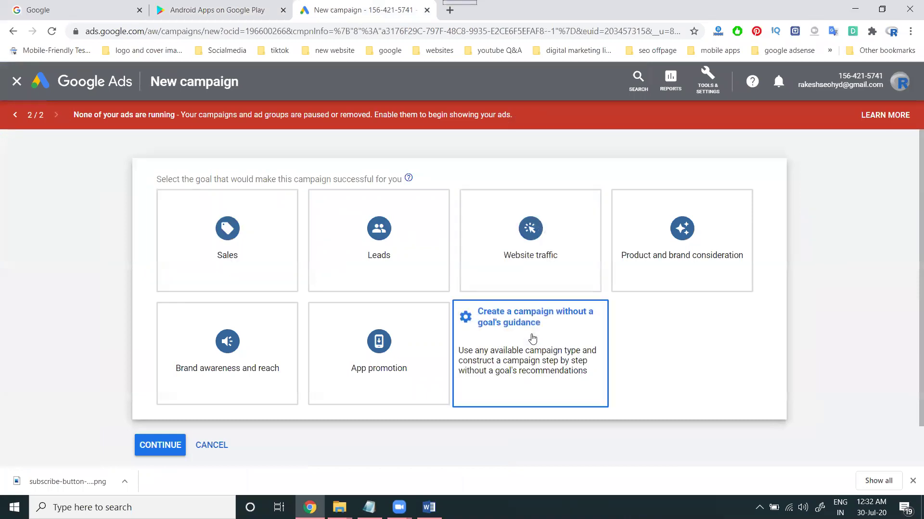
left_click(340, 275)
left_click(237, 252)
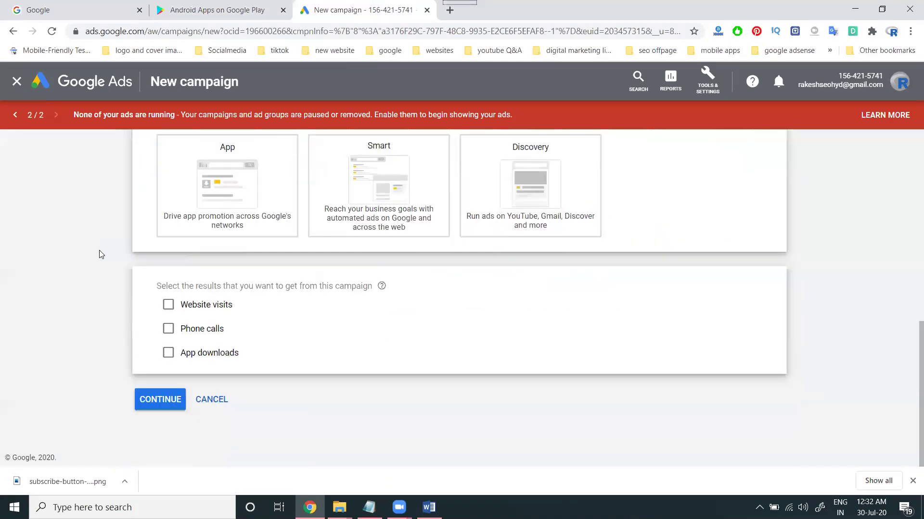
Choose App downloads as the desired result, with the Android platform and the Rakesh Tech Solutions app.
left_click(190, 358)
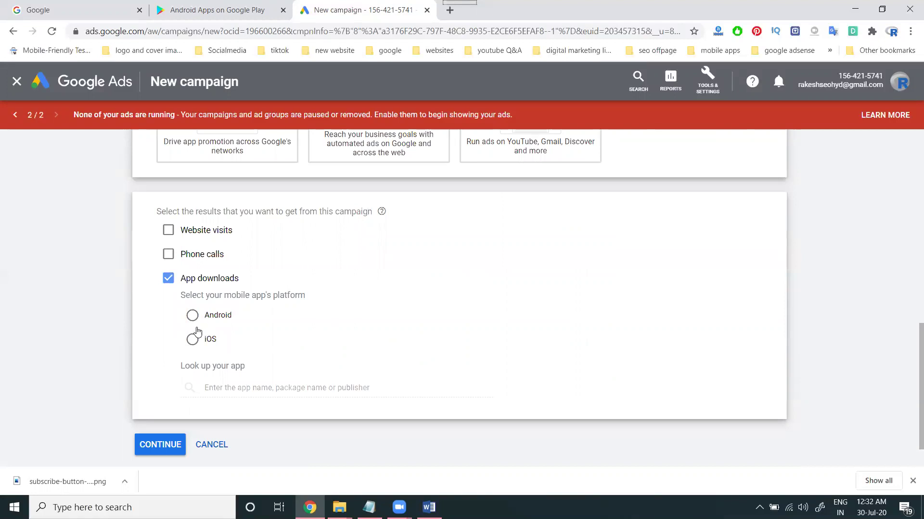
left_click(193, 320)
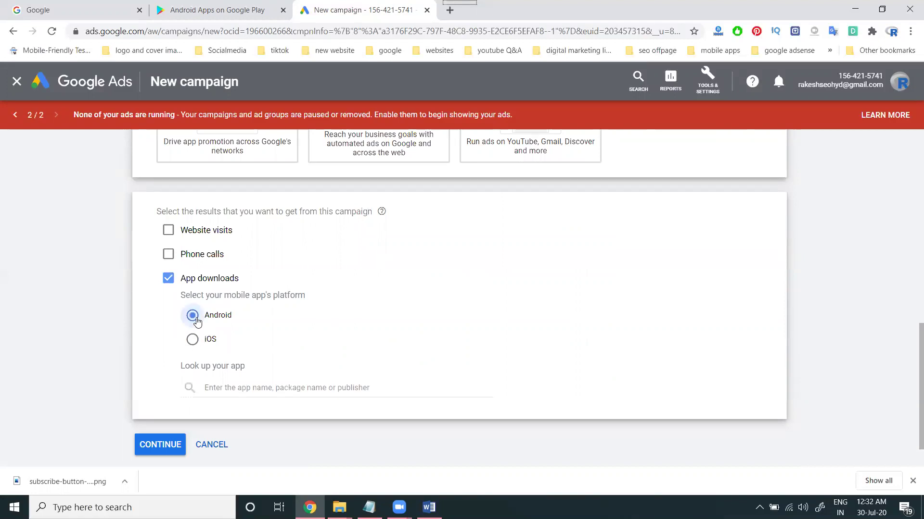
left_click(238, 388)
type("ra")
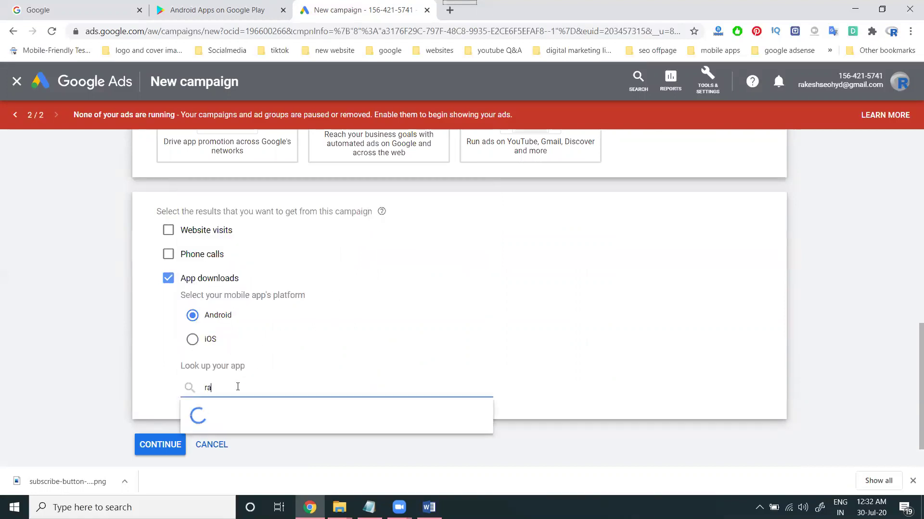
type("kesh tech solutions")
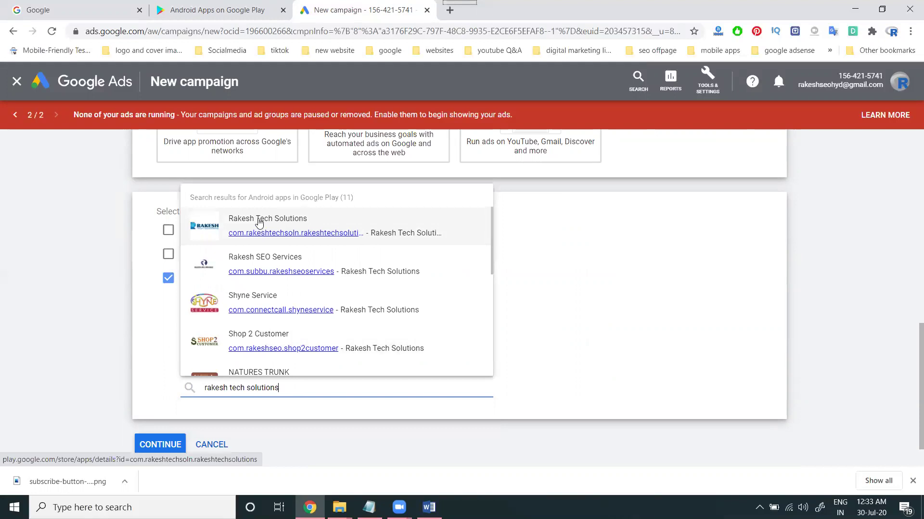
left_click(258, 218)
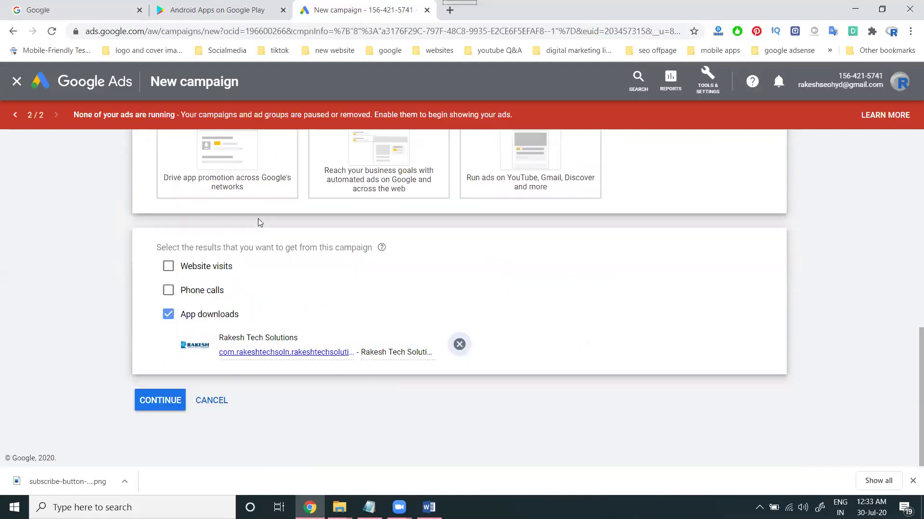
Open rakeshtechsolutions.com in a new browser tab and return to the campaign setup.
left_click(449, 10)
type("r")
key("Return")
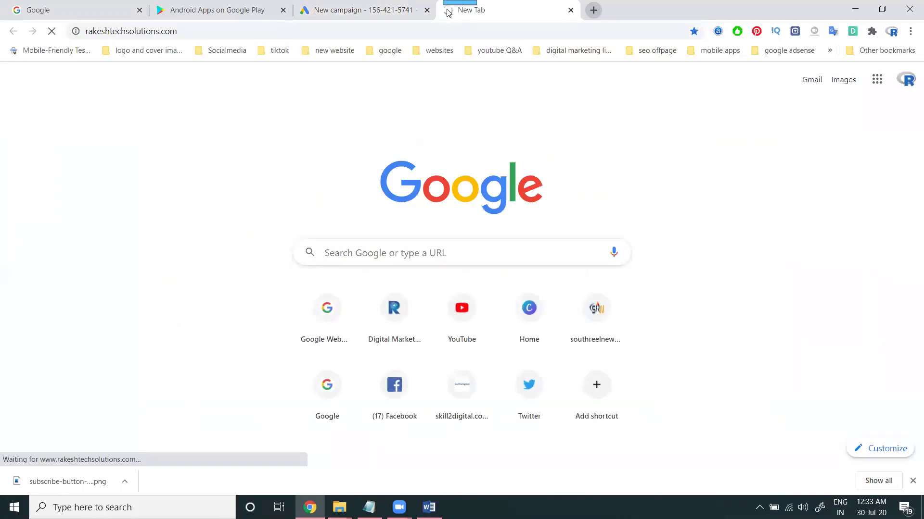
left_click(359, 15)
Review the chosen goal and campaign type, and continue to the campaign settings.
scroll(351, 243, "up", 5)
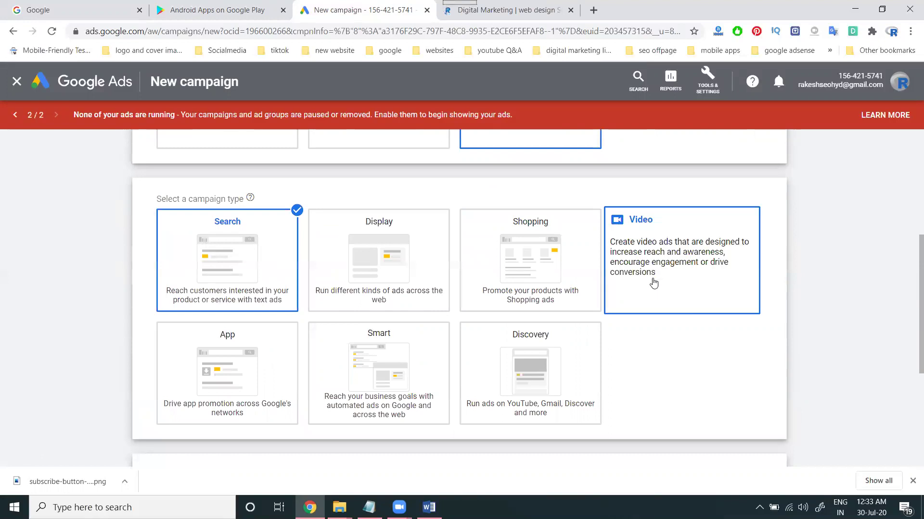
scroll(367, 285, "up", 3)
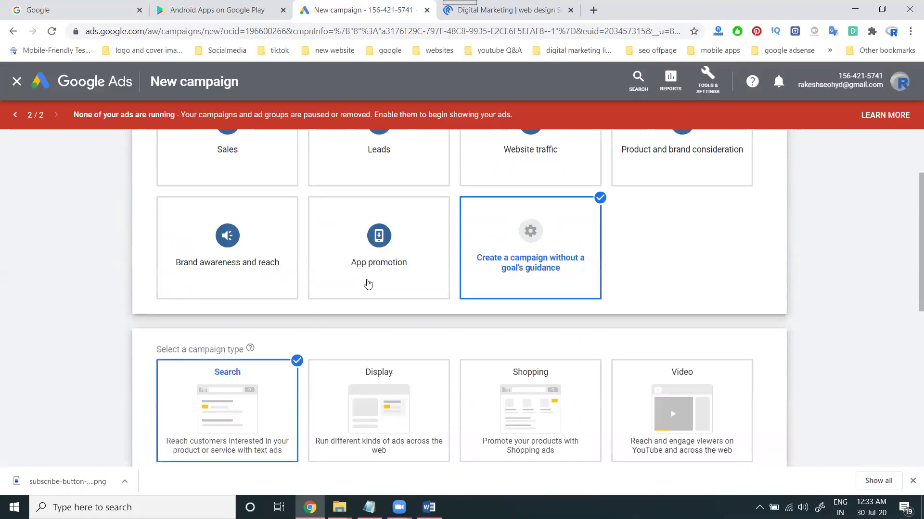
scroll(109, 262, "down", 3)
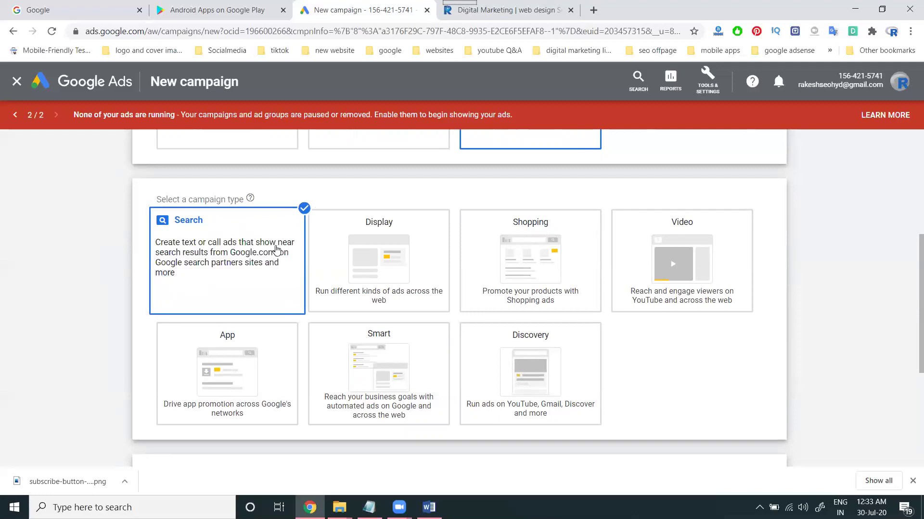
scroll(126, 250, "down", 5)
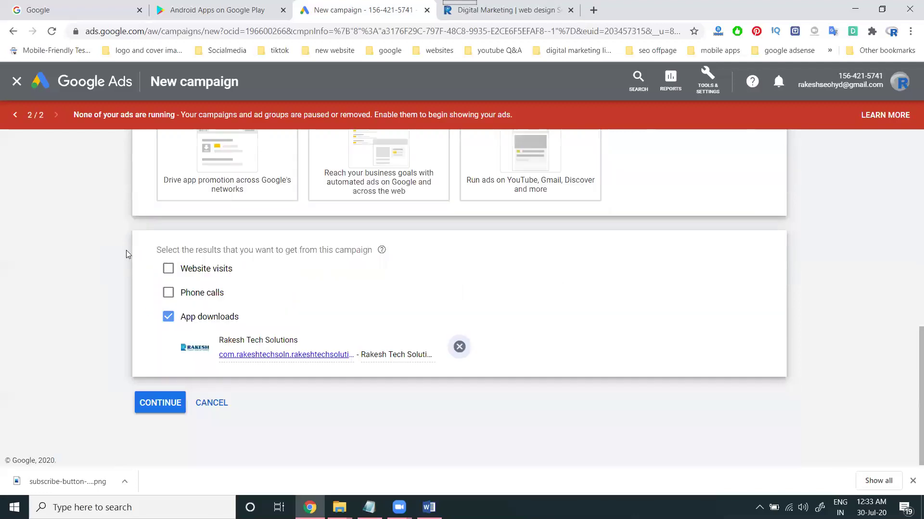
left_click(159, 404)
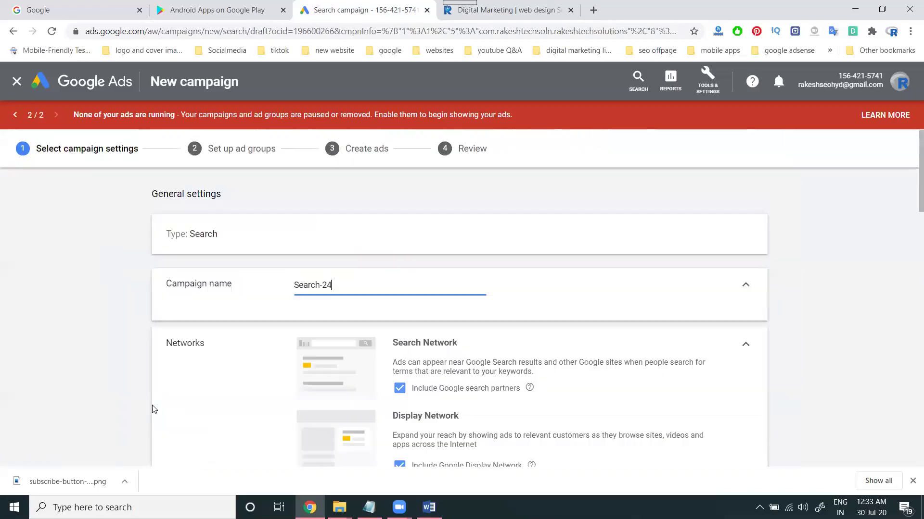
Name the campaign "rts mobile search-24".
left_click(297, 284)
type("rts ")
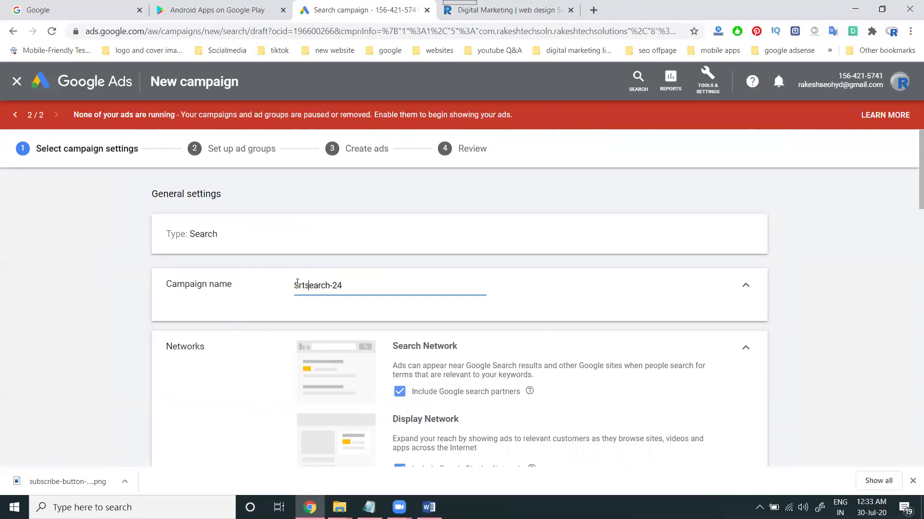
type("mobile s")
left_click(299, 286)
key("BackSpace")
scroll(228, 271, "down", 6)
scroll(285, 291, "up", 4)
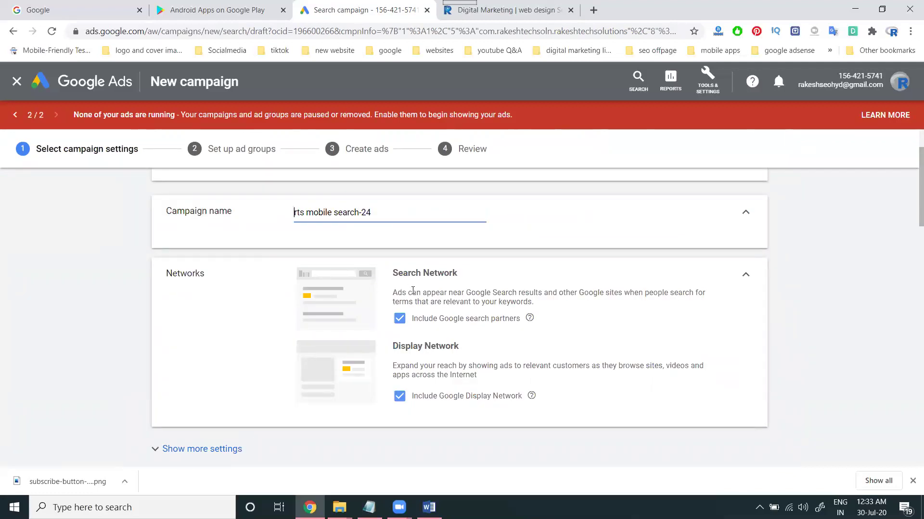
View the Google homepage and the ads on southreelnews.com as network examples, and return to the campaign settings.
left_click(60, 10)
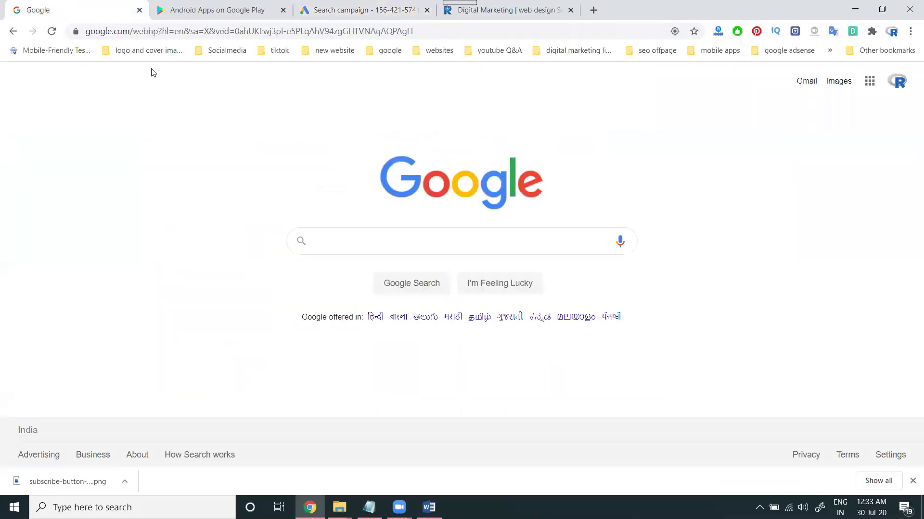
left_click(595, 9)
type("so")
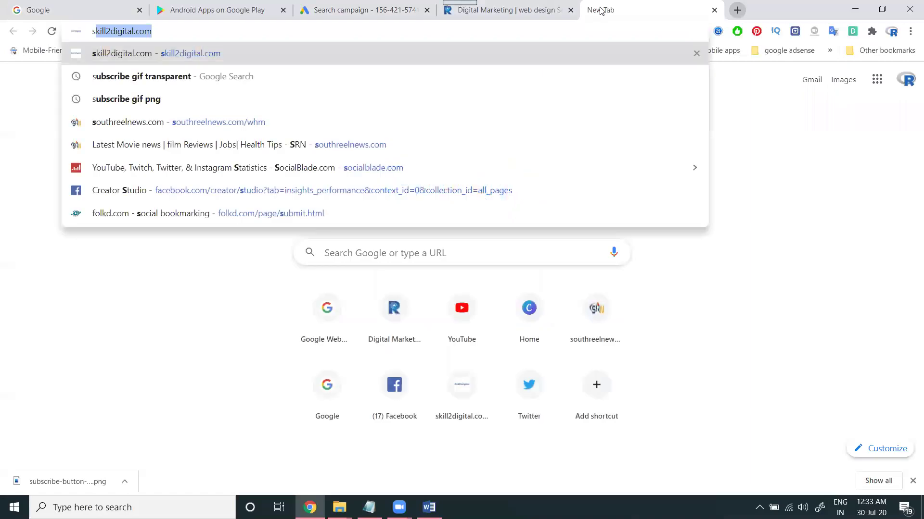
key("Return")
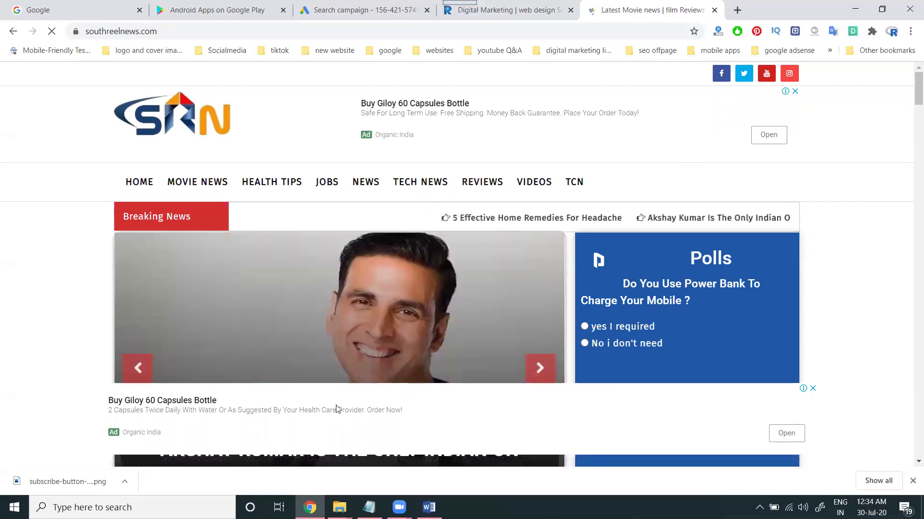
left_click(362, 9)
Target the city of Hyderabad, Telangana, India as the campaign location and collapse the location options.
scroll(165, 272, "down", 3)
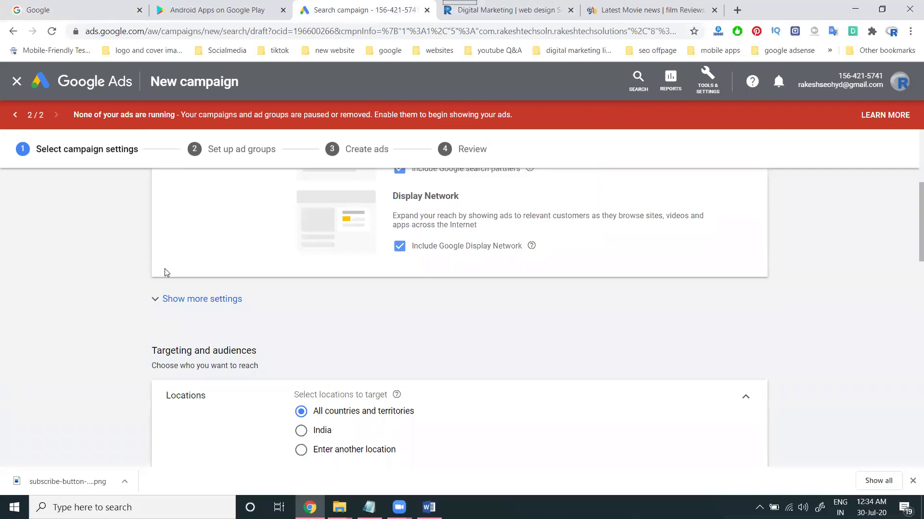
scroll(165, 272, "up", 2)
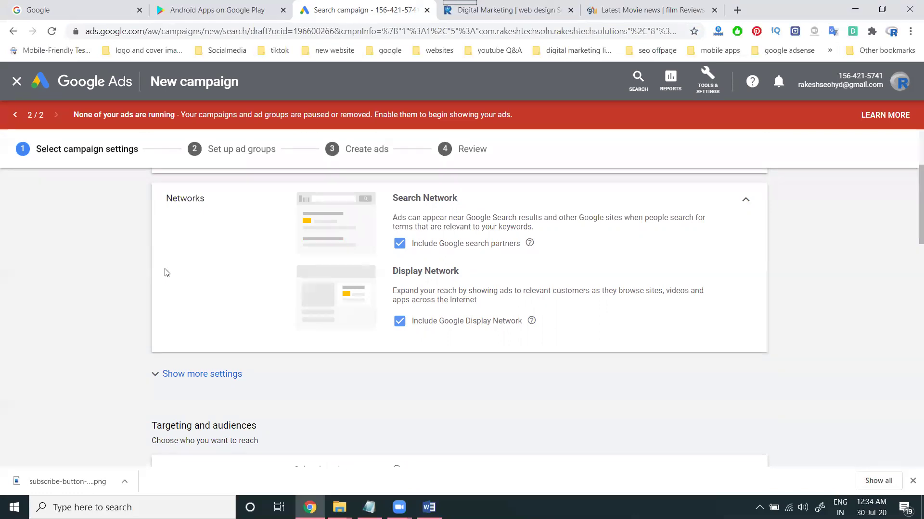
scroll(158, 269, "down", 6)
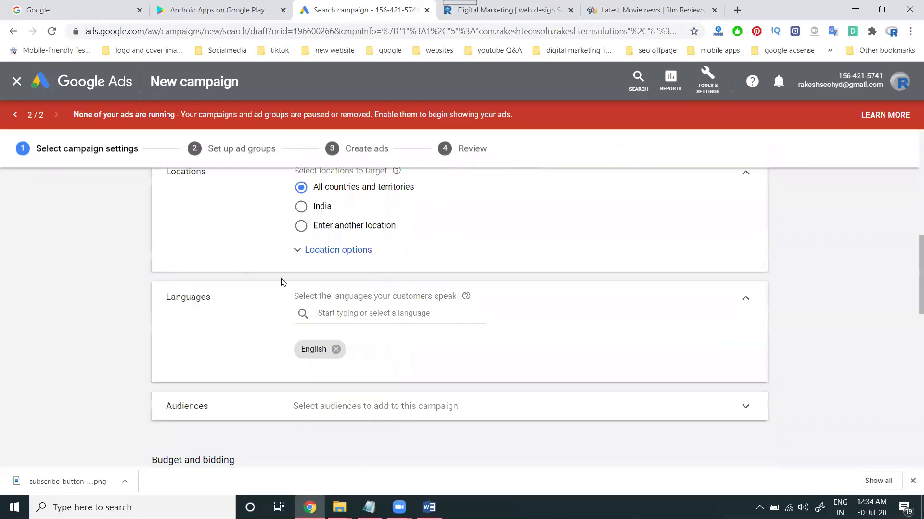
left_click(337, 251)
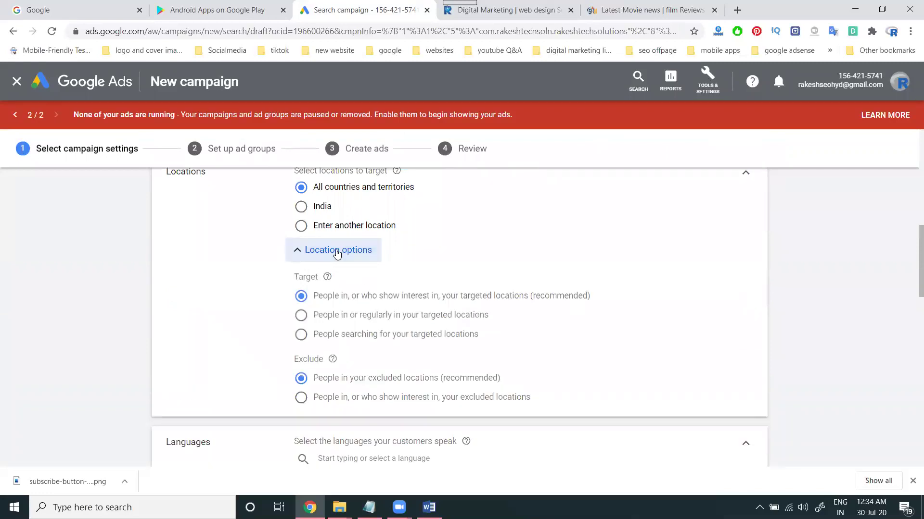
left_click(333, 226)
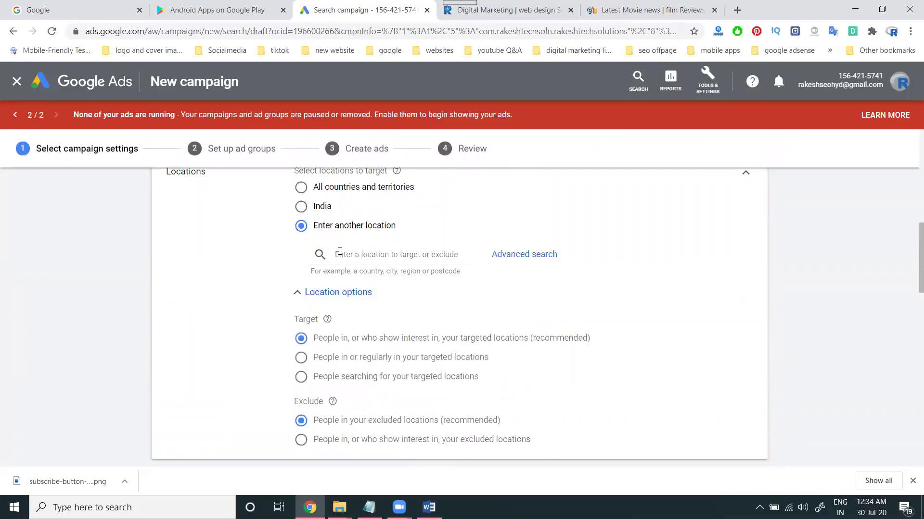
type("hyd")
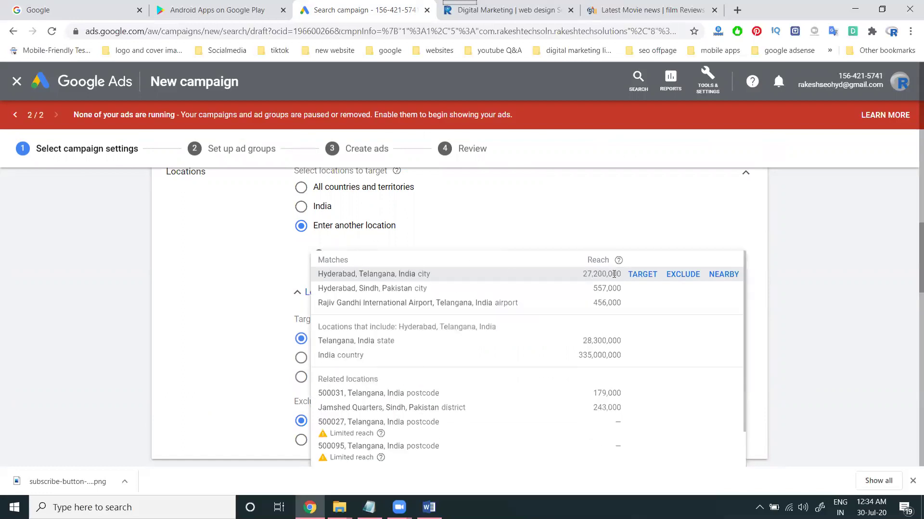
left_click(642, 274)
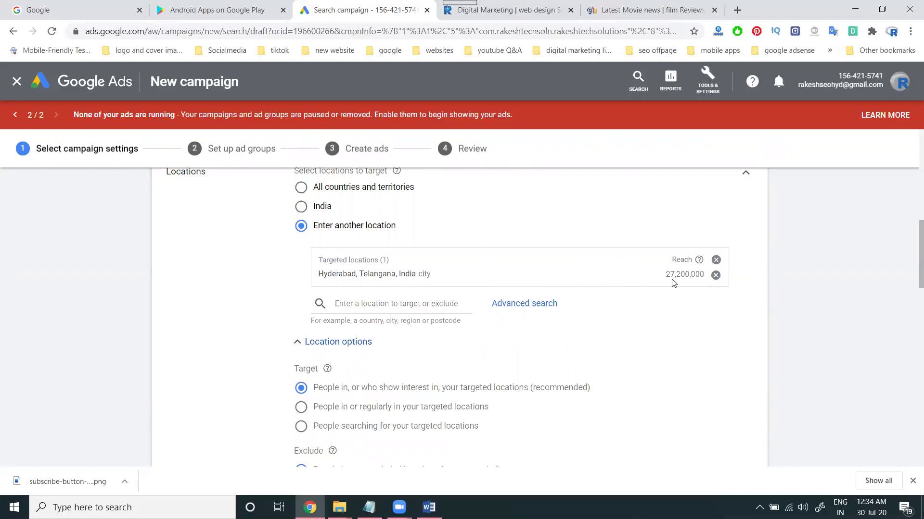
scroll(308, 251, "down", 6)
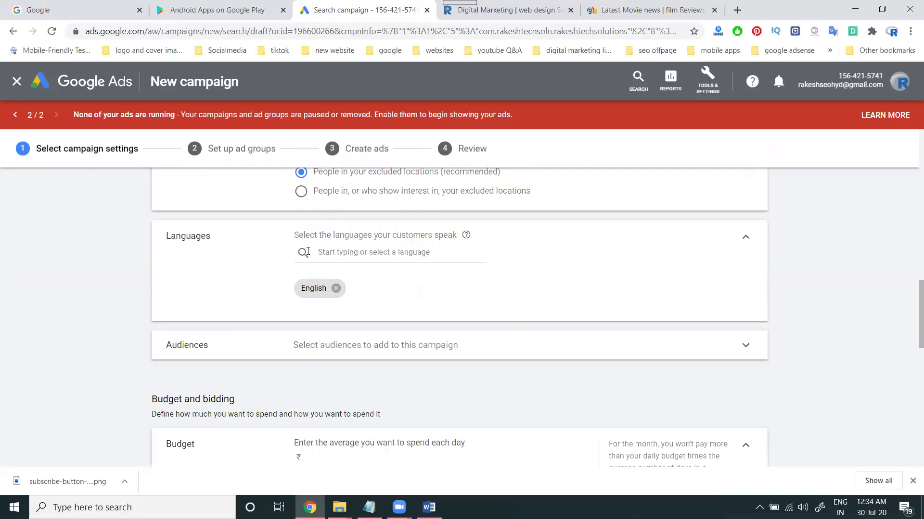
scroll(307, 251, "up", 3)
left_click(303, 194)
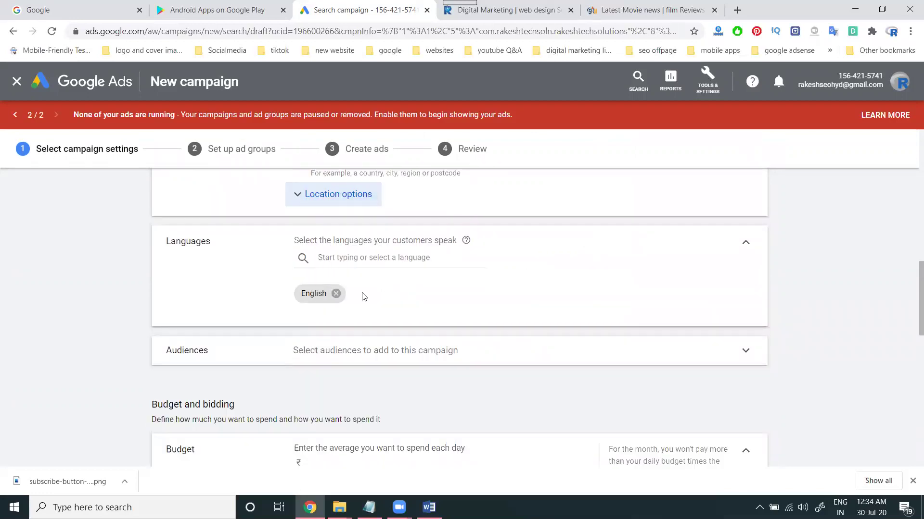
Set the campaign's customer languages to All languages.
scroll(236, 297, "down", 3)
scroll(236, 297, "up", 3)
scroll(236, 297, "up", 2)
scroll(269, 305, "down", 2)
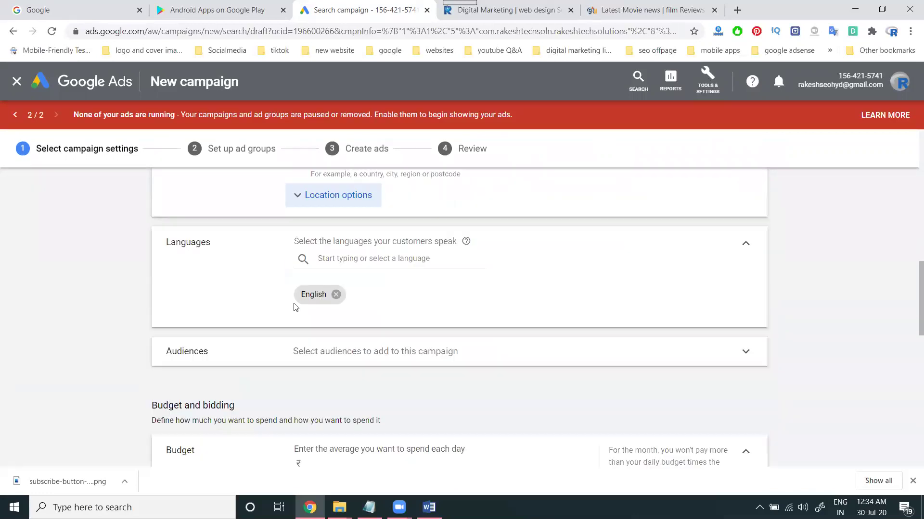
left_click(342, 258)
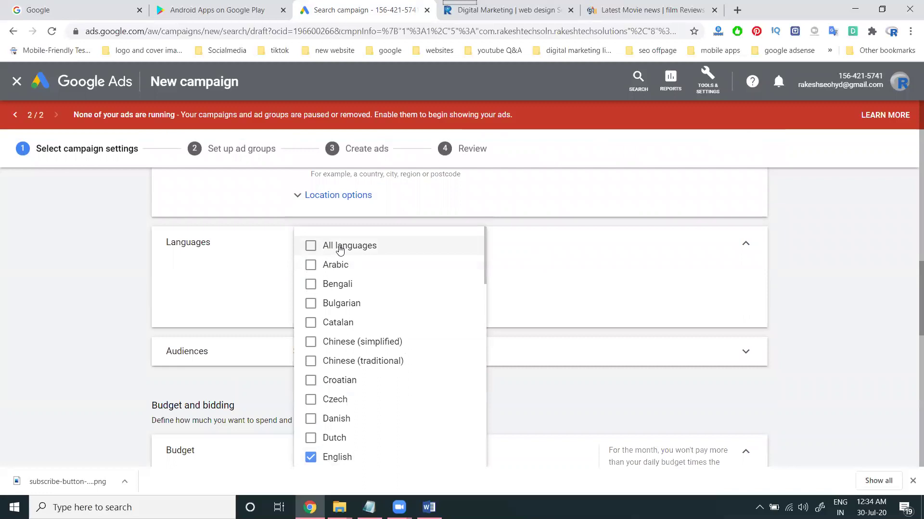
left_click(339, 246)
left_click(228, 259)
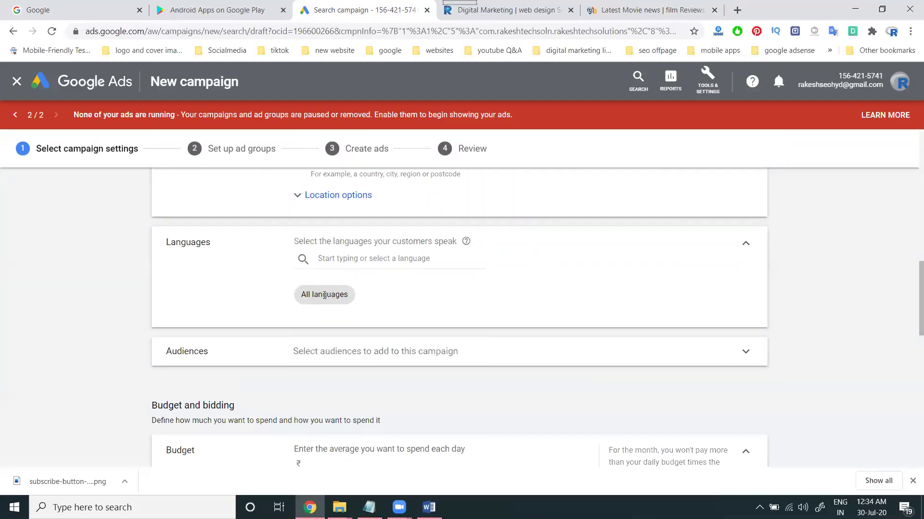
Expand the campaign's Audiences section to view it and collapse it without adding an audience.
scroll(193, 279, "down", 2)
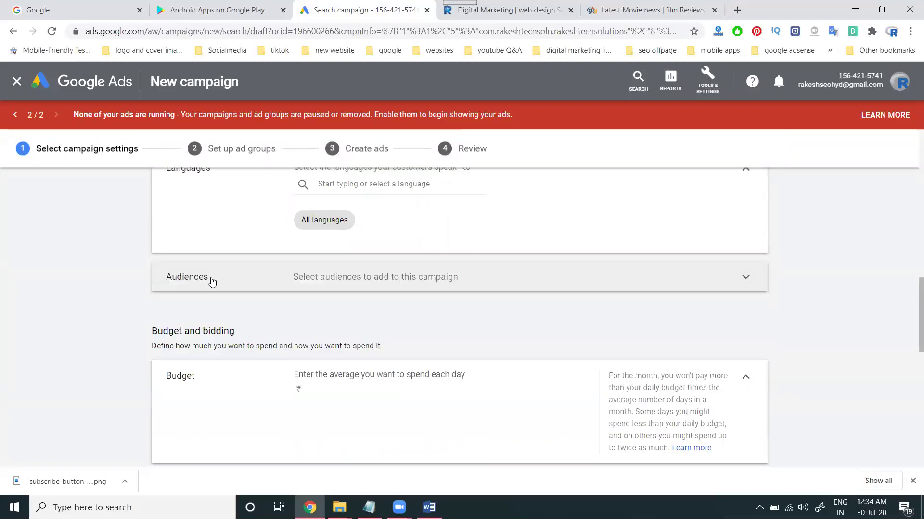
left_click(327, 282)
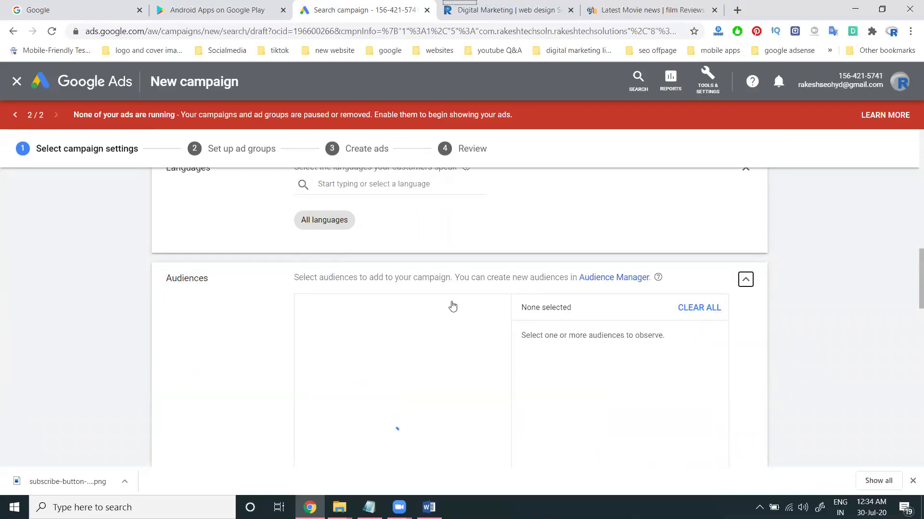
left_click(745, 280)
Set the campaign's average daily budget to ₹500.
scroll(287, 303, "down", 3)
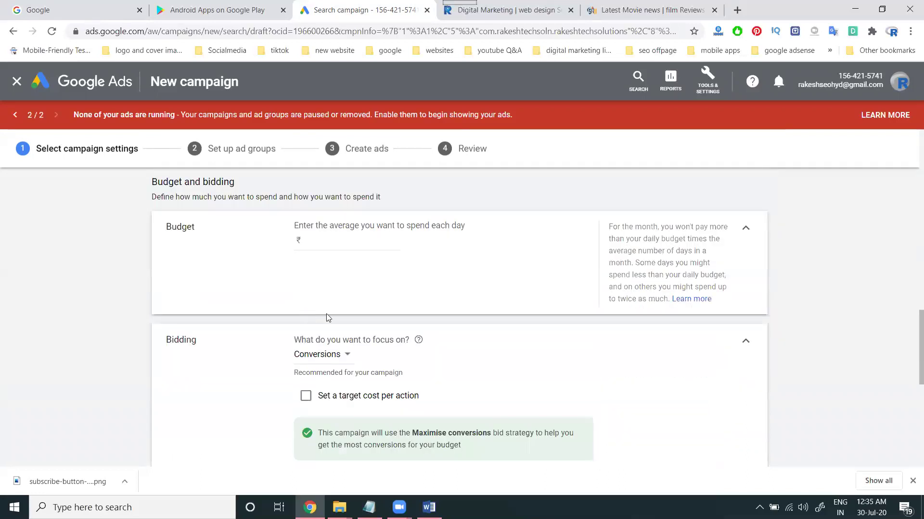
left_click(354, 243)
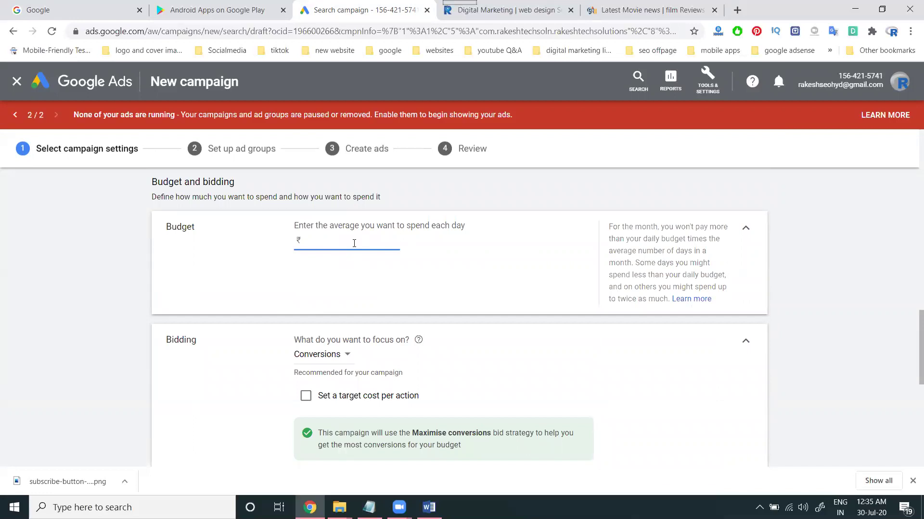
type("500")
scroll(511, 266, "down", 3)
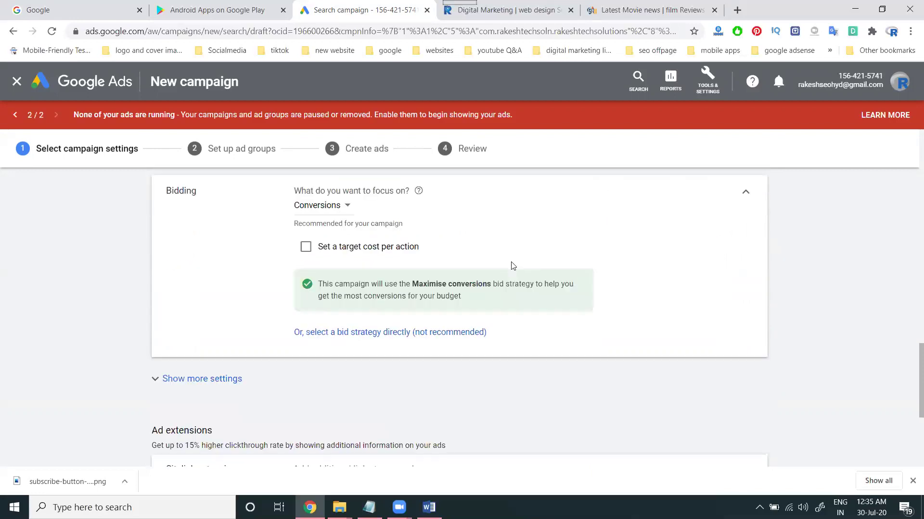
Keep the Conversions bidding focus and Download Now app extension, and save the campaign settings to continue to ad groups.
scroll(512, 265, "up", 2)
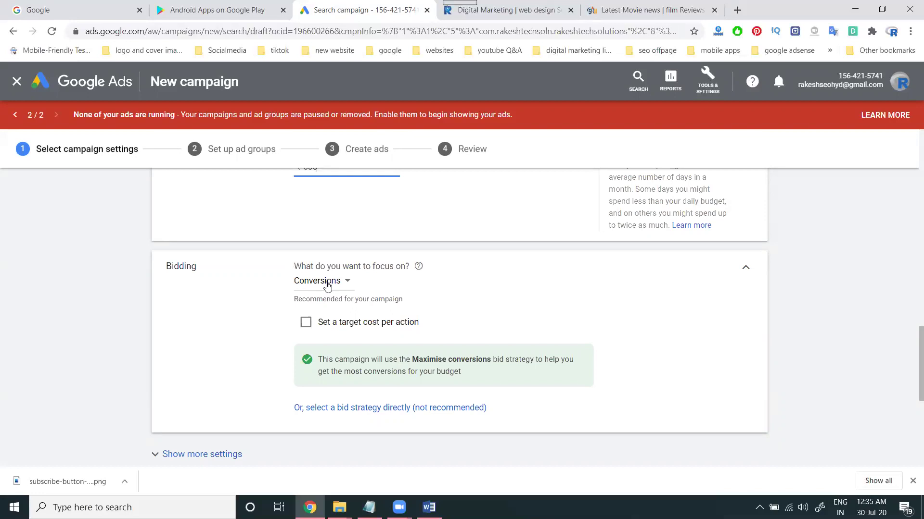
scroll(274, 291, "down", 5)
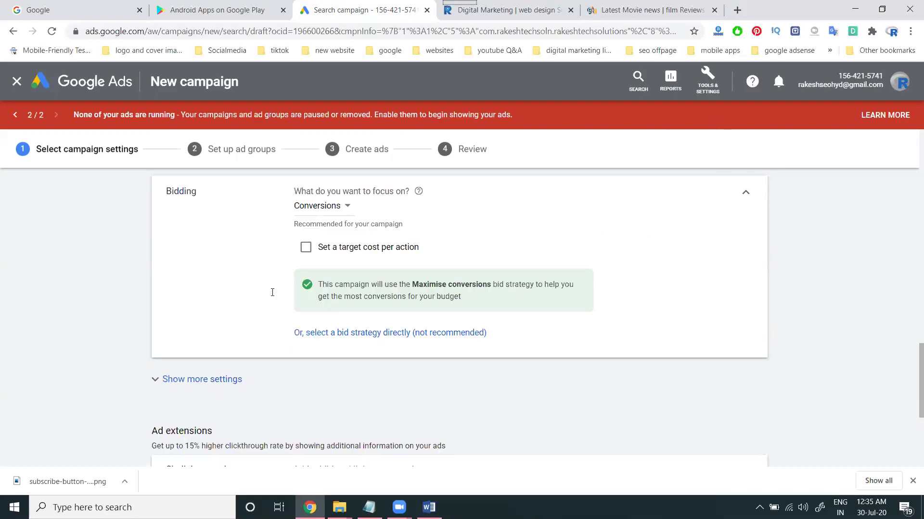
scroll(272, 292, "down", 2)
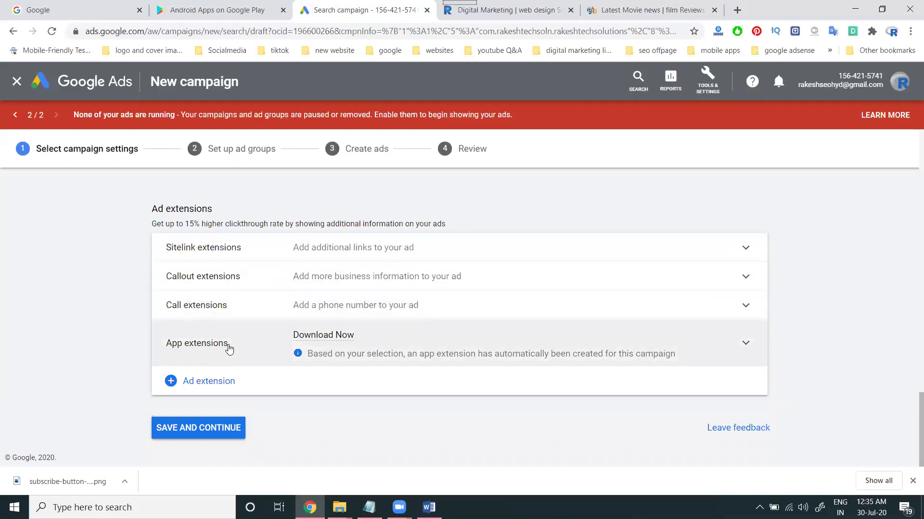
mouse_move(337, 341)
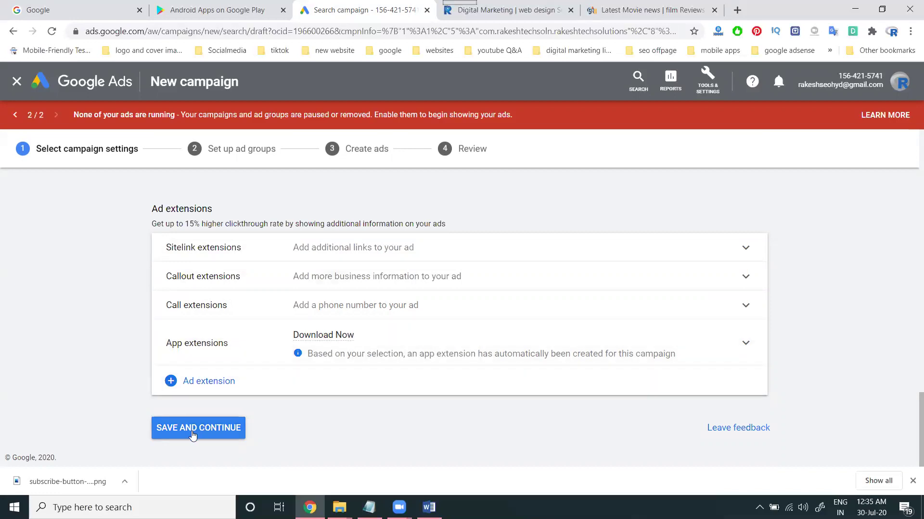
left_click(192, 434)
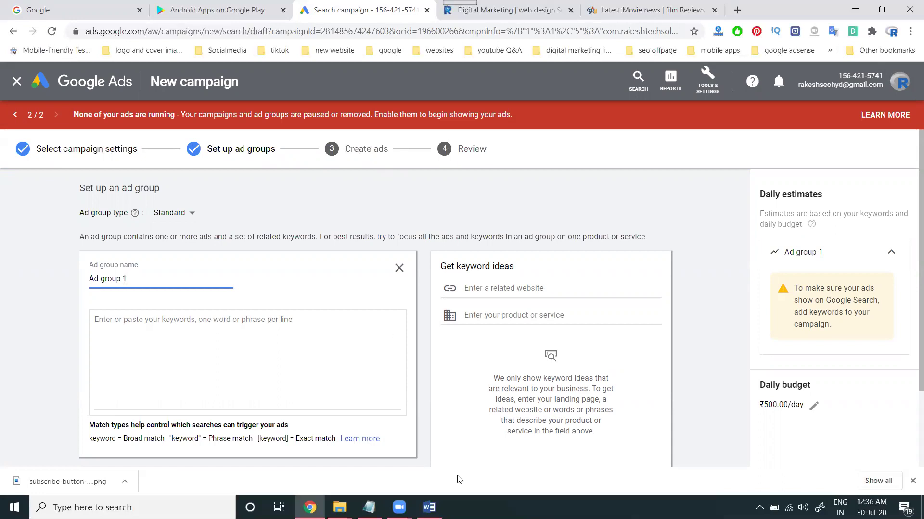
Paste the prepared list of Rakesh Tech Solutions and digital marketing keywords into Ad group 1 and save it to continue to ads.
key("alt+Tab")
key("alt+Tab")
left_click(312, 355)
key("ctrl+v")
scroll(140, 410, "down", 2)
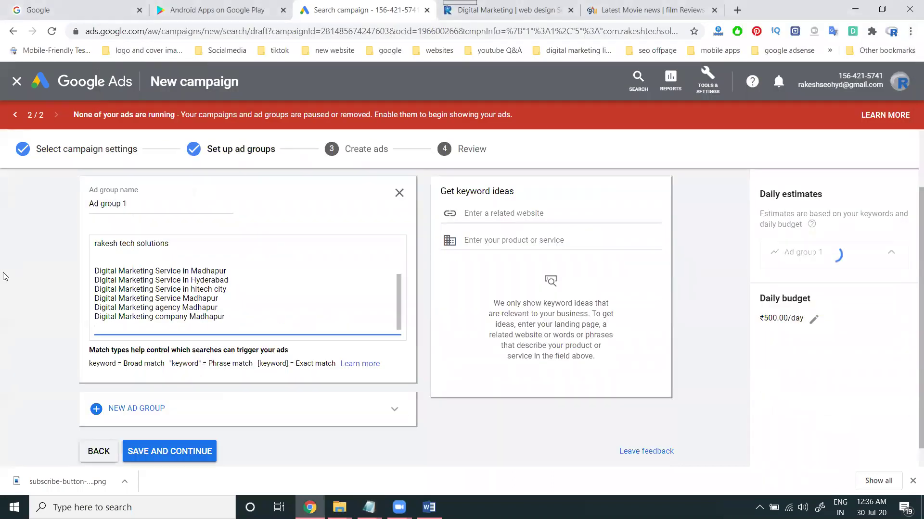
left_click(156, 428)
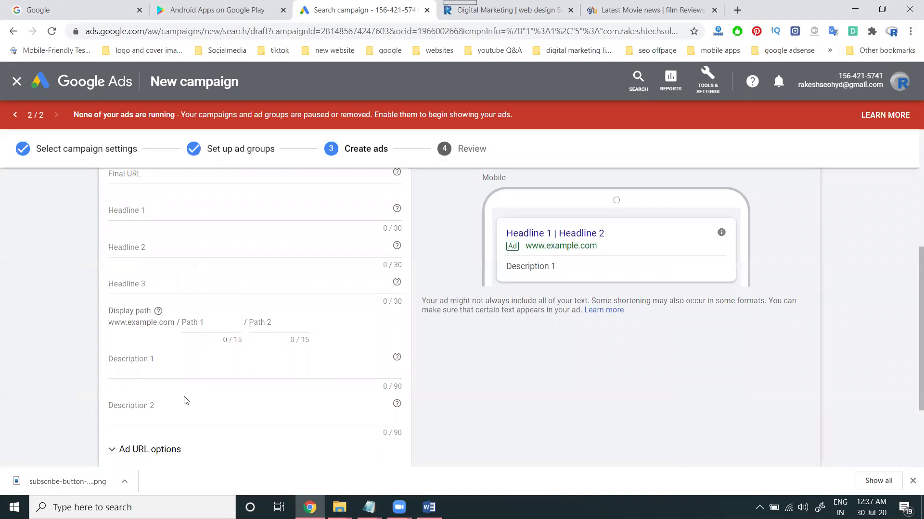
Search Google Play for "rakesh tech solutions", open the Rakesh Tech Solutions app page and copy its address.
scroll(332, 338, "up", 3)
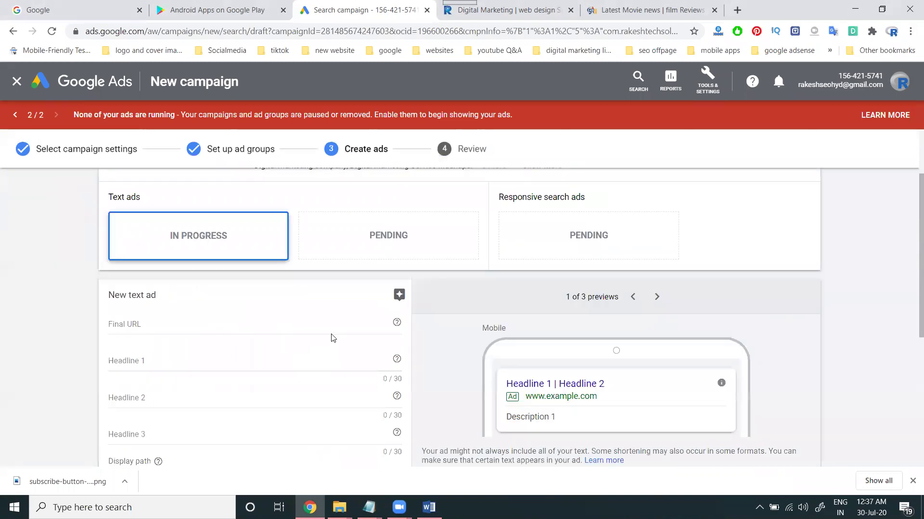
left_click(133, 322)
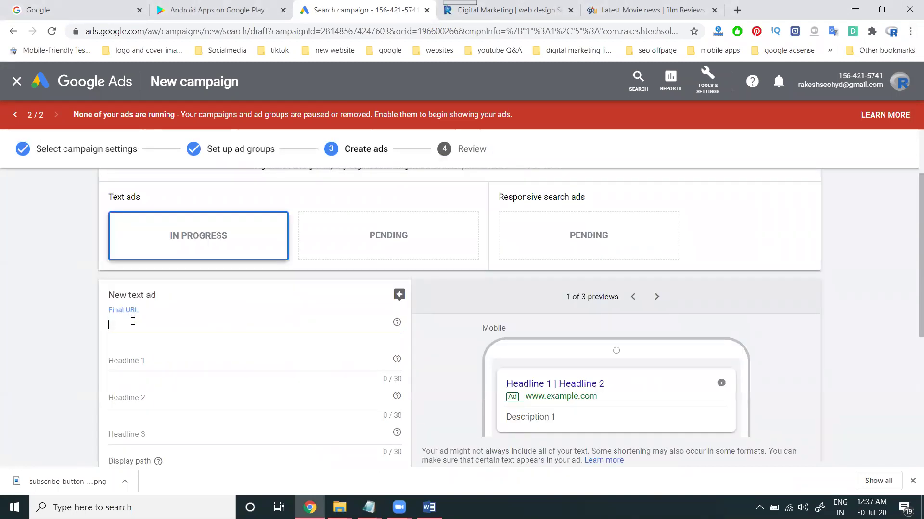
left_click(205, 10)
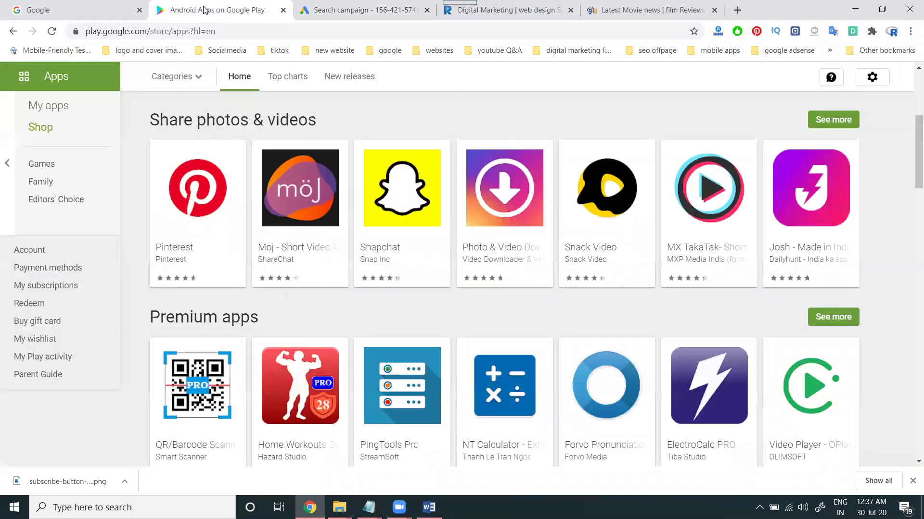
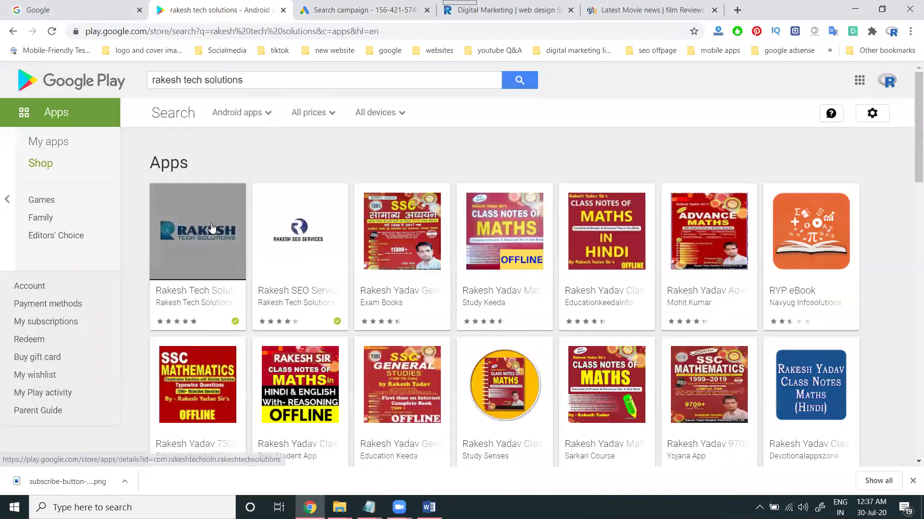
left_click(197, 230)
left_click(233, 32)
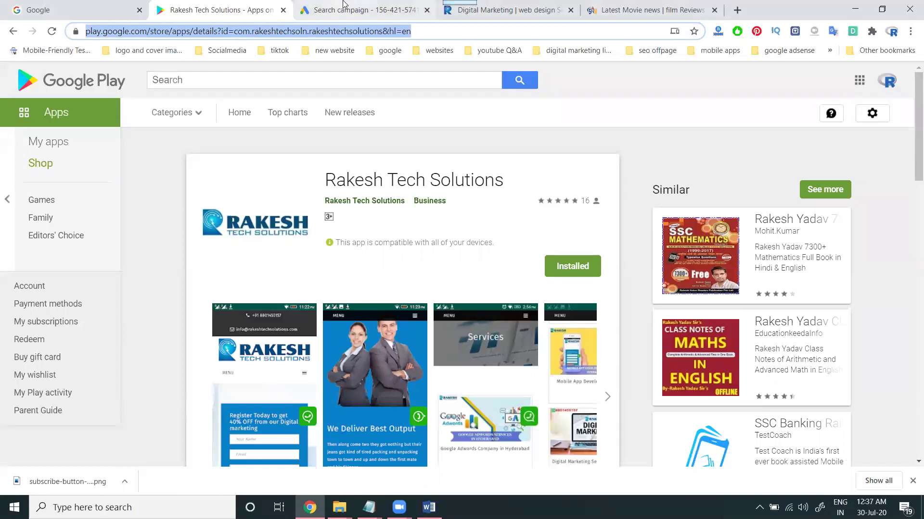
Return to the new text ad and paste the app's Google Play address as its final URL.
left_click(361, 9)
left_click(182, 326)
key("ctrl+v")
left_click(5, 310)
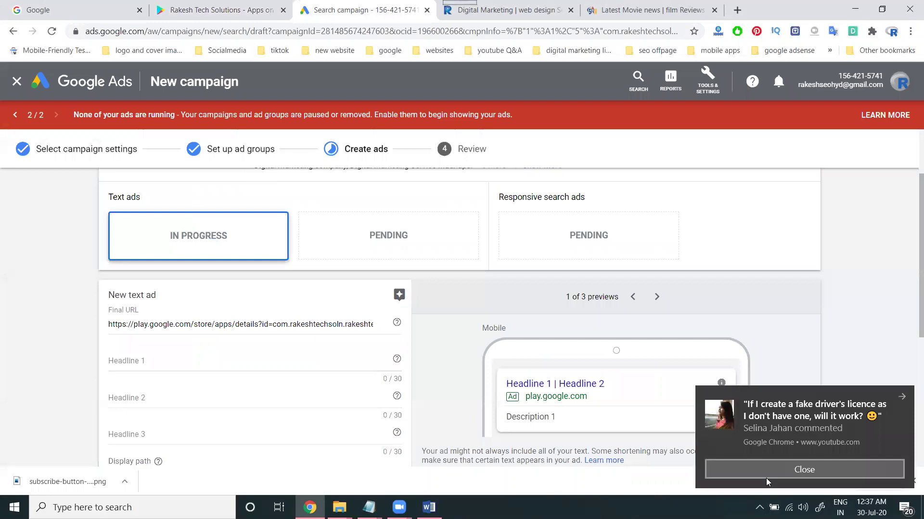
Enter the headlines "Digital Marketing | Web Design" and "web Development company", and two descriptions promoting Rakesh Tech Solutions' services and best price in Hyderabad.
left_click(762, 473)
scroll(195, 324, "down", 1)
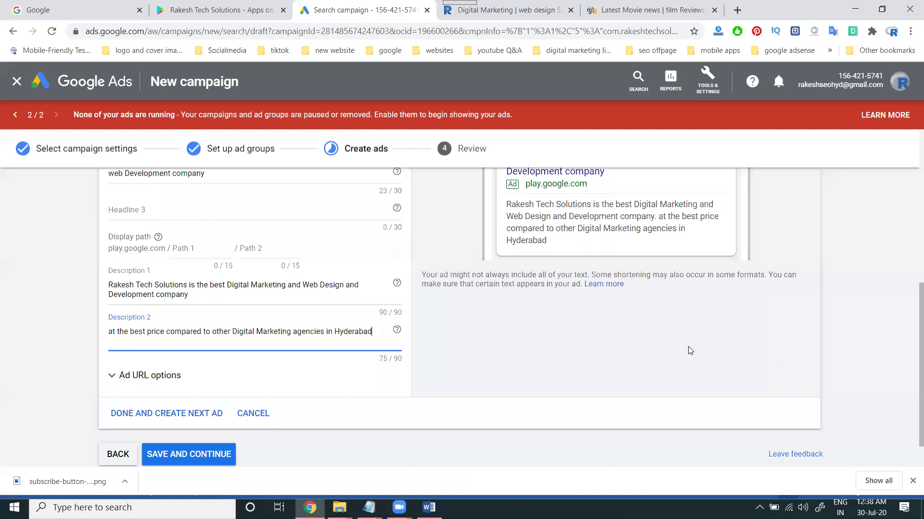
Check the text ad's mobile, desktop and display previews, including the display ad's destination link, and look over the entered ad text.
scroll(637, 241, "up", 3)
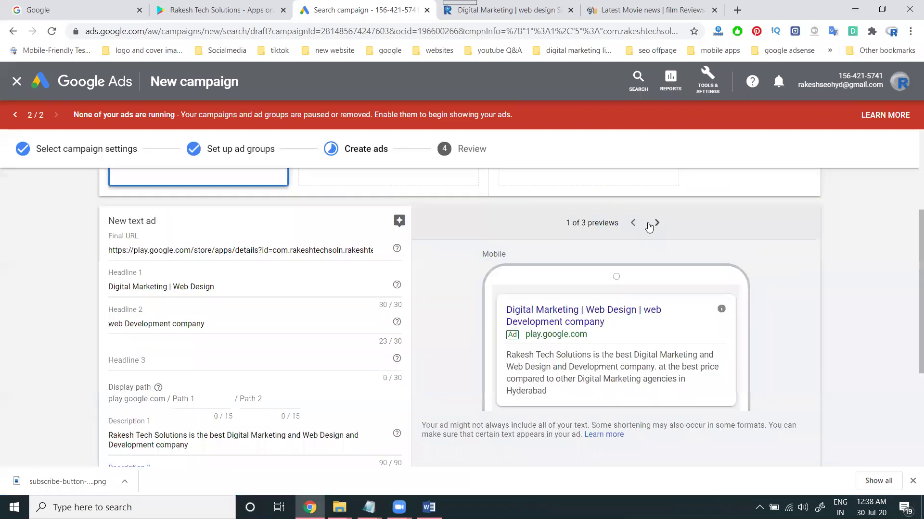
left_click(656, 223)
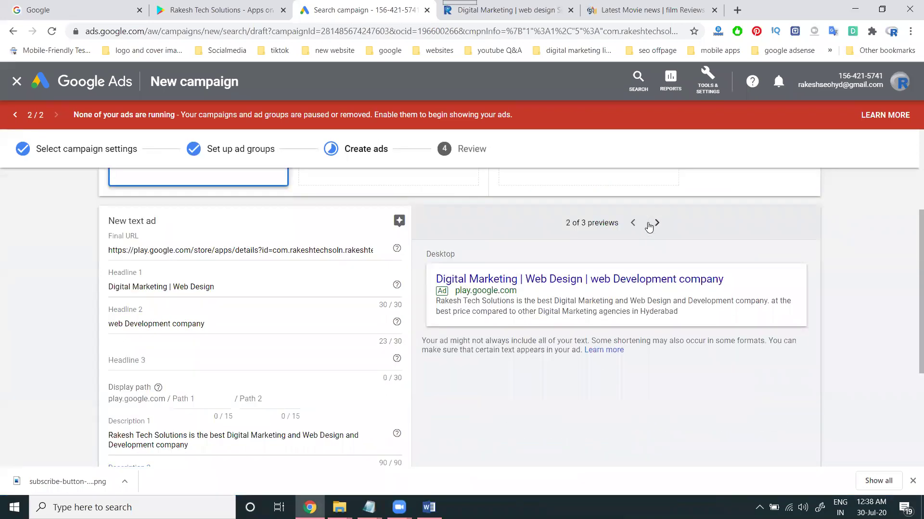
left_click(649, 225)
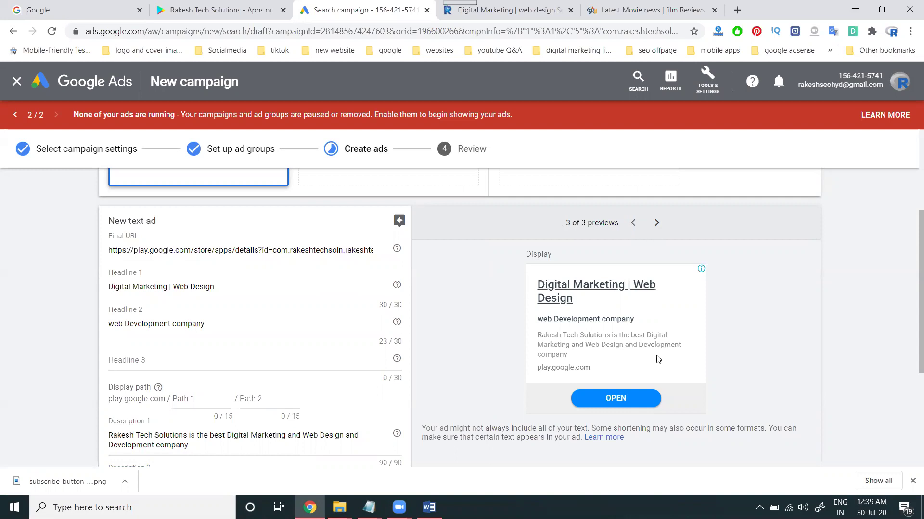
left_click(602, 399)
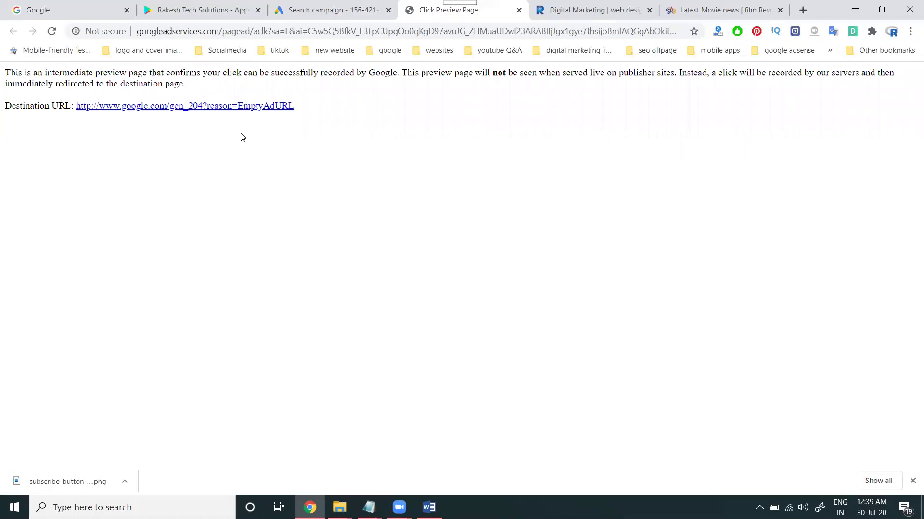
left_click(231, 112)
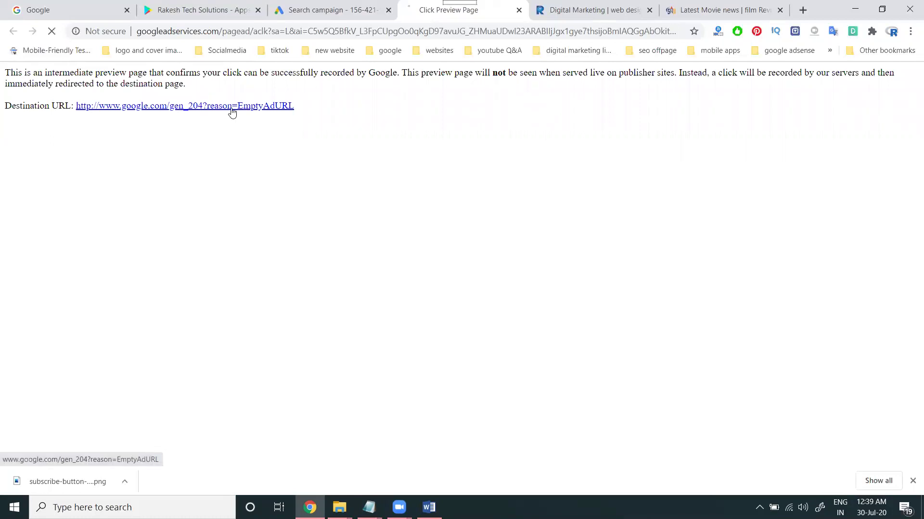
left_click(519, 11)
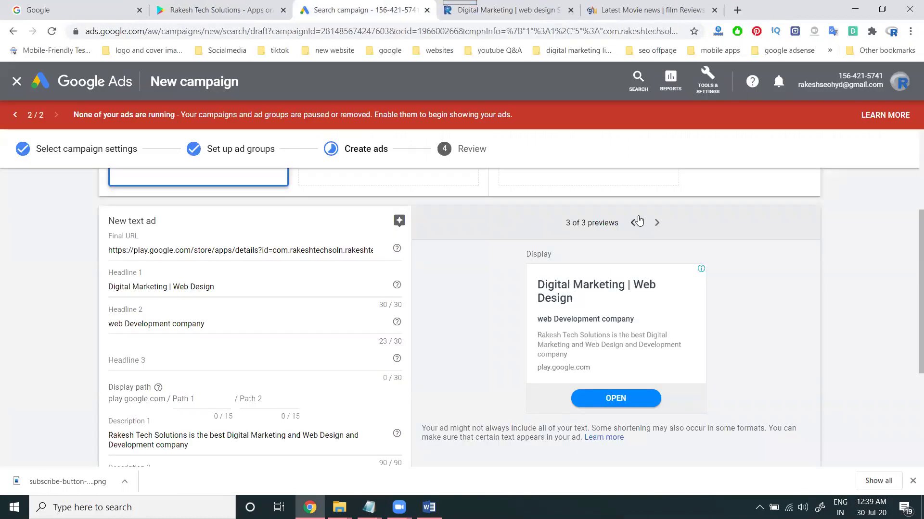
scroll(581, 298, "down", 2)
scroll(581, 298, "down", 1)
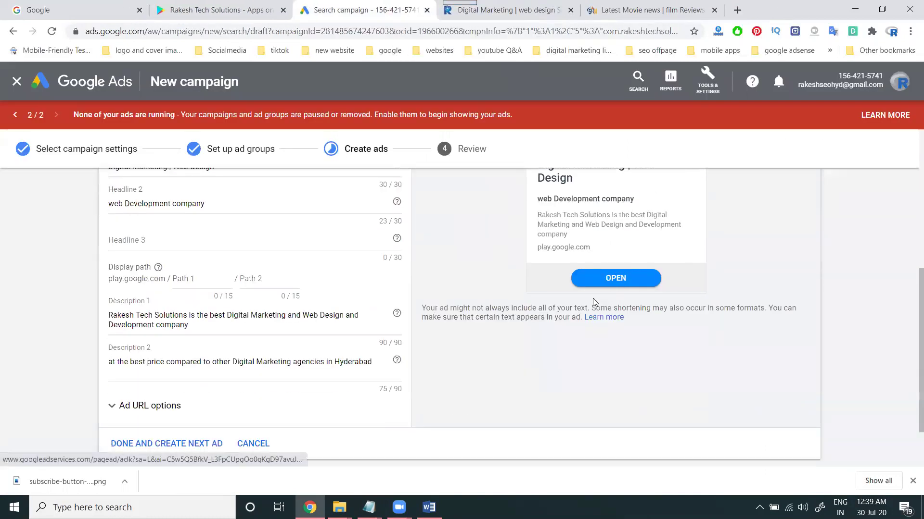
scroll(496, 273, "up", 2)
scroll(496, 273, "up", 2)
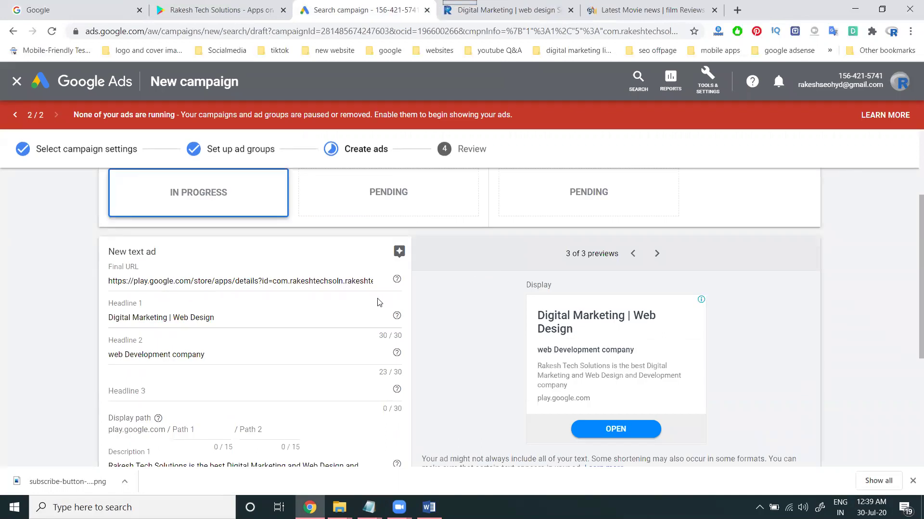
Save the finished text ad to Ad group 1 and cancel the additional new ad.
scroll(458, 322, "down", 5)
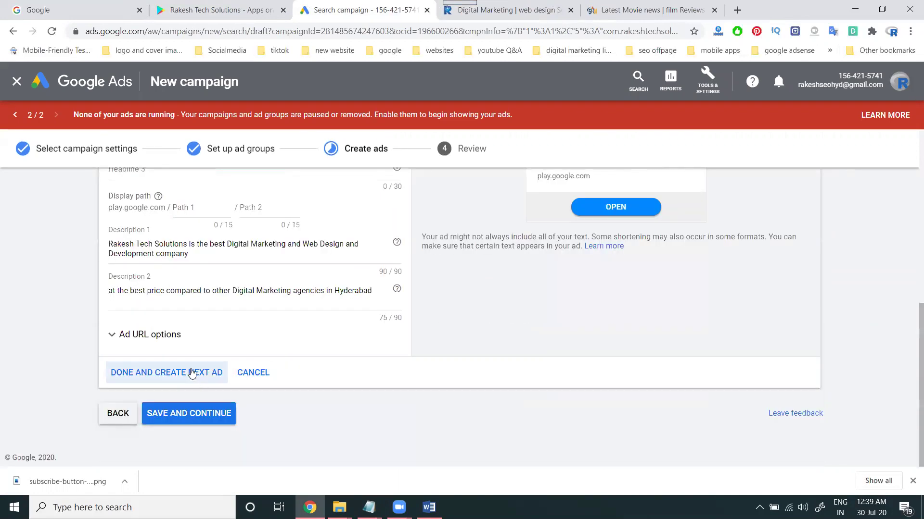
left_click(124, 374)
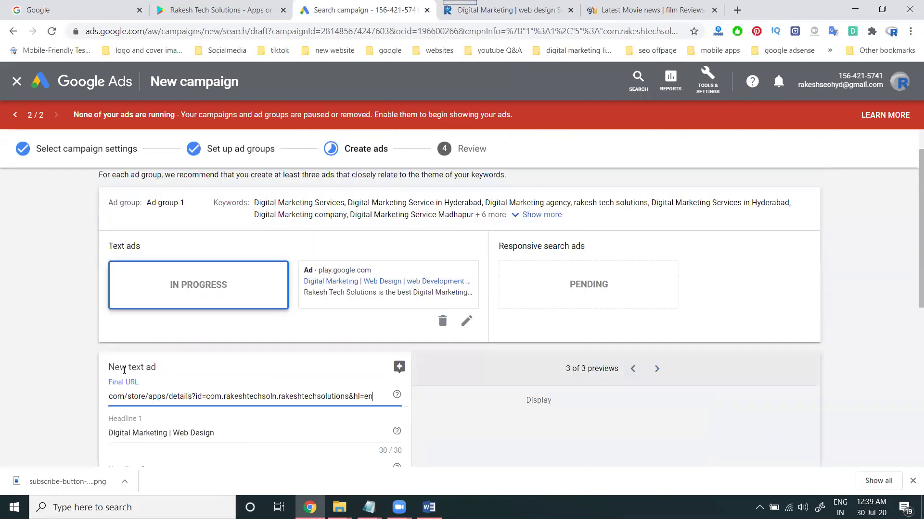
scroll(99, 355, "down", 4)
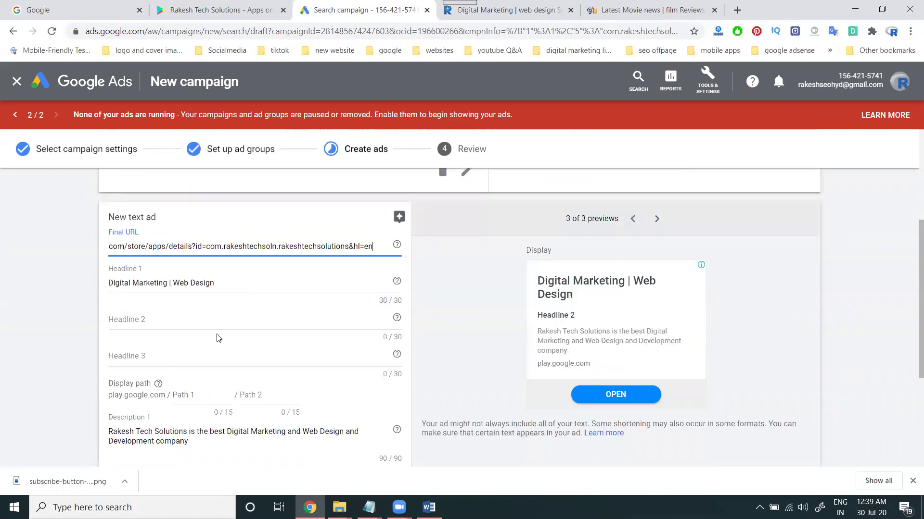
scroll(250, 327, "down", 3)
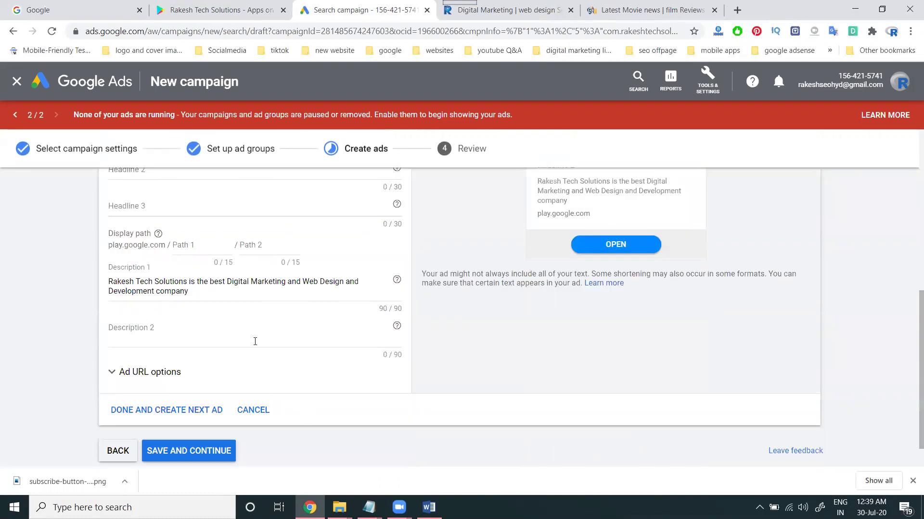
left_click(253, 410)
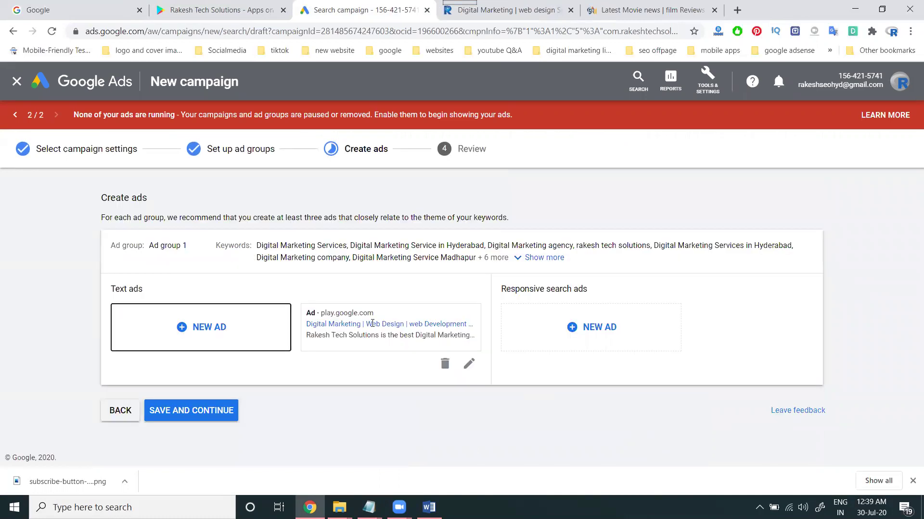
Save the ads, review the campaign summary with a brief look at the ads on southreelnews.com, and publish the campaign.
left_click(182, 414)
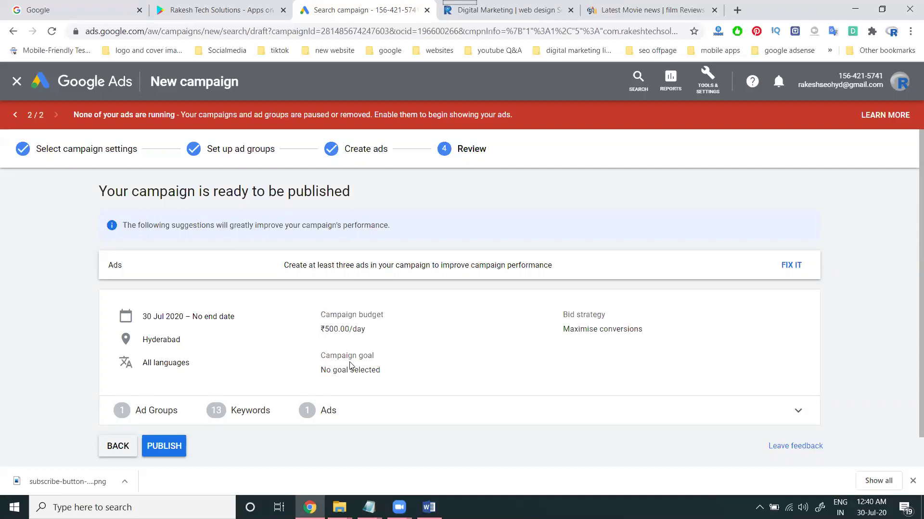
left_click(609, 10)
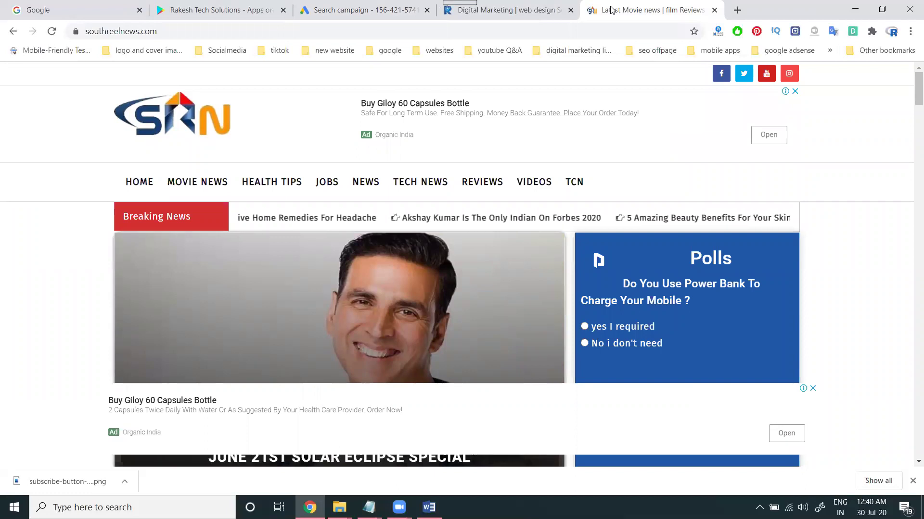
left_click(364, 9)
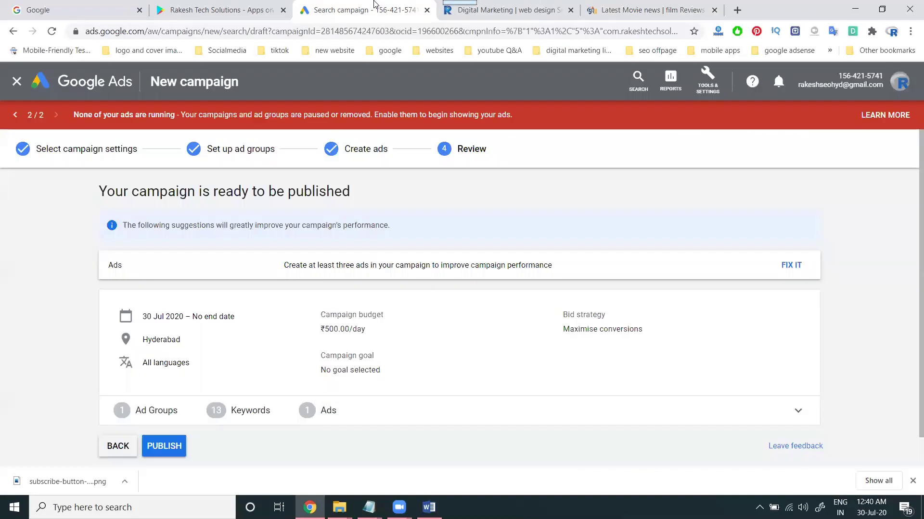
left_click(161, 447)
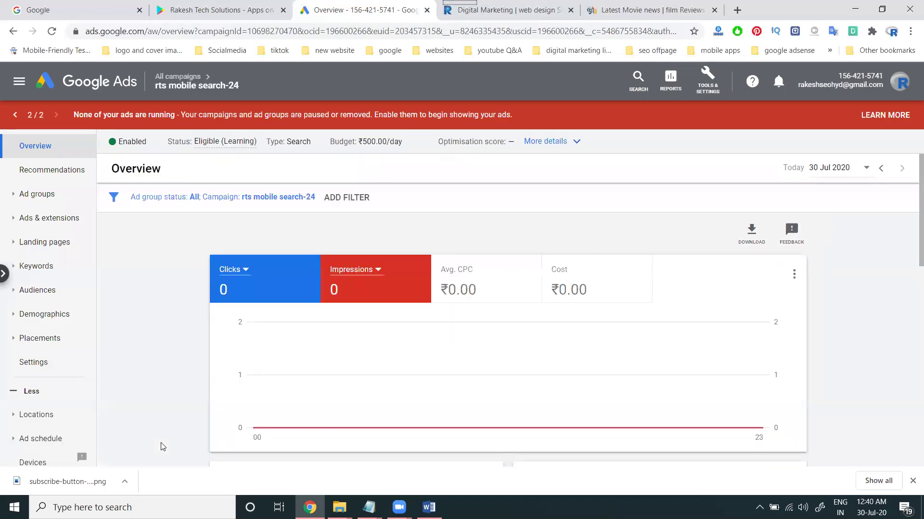
Examine the published campaign's keywords and ad in its overview, and view it in the list of all campaigns.
scroll(160, 374, "down", 5)
mouse_move(281, 322)
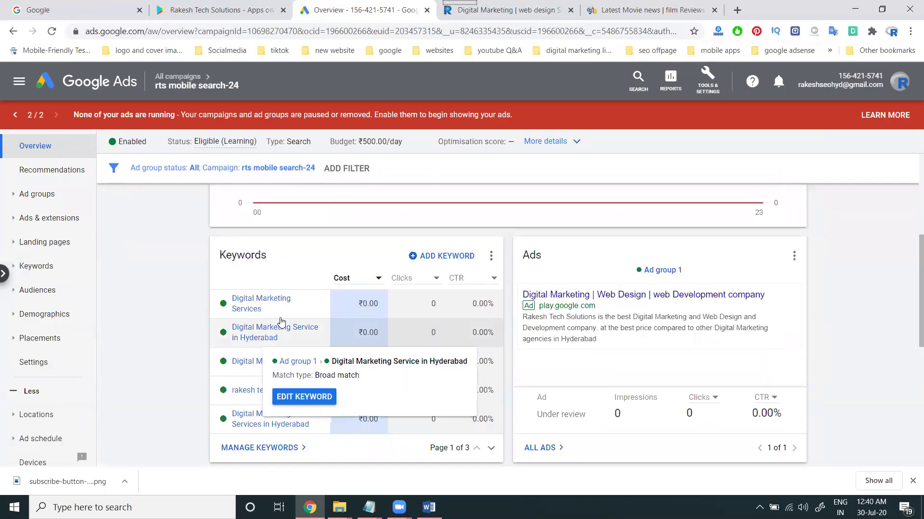
mouse_move(178, 81)
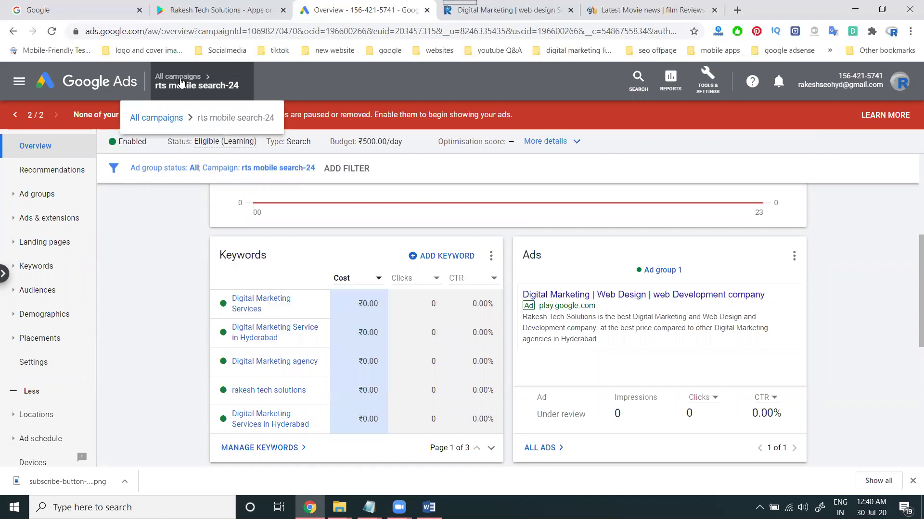
left_click(153, 121)
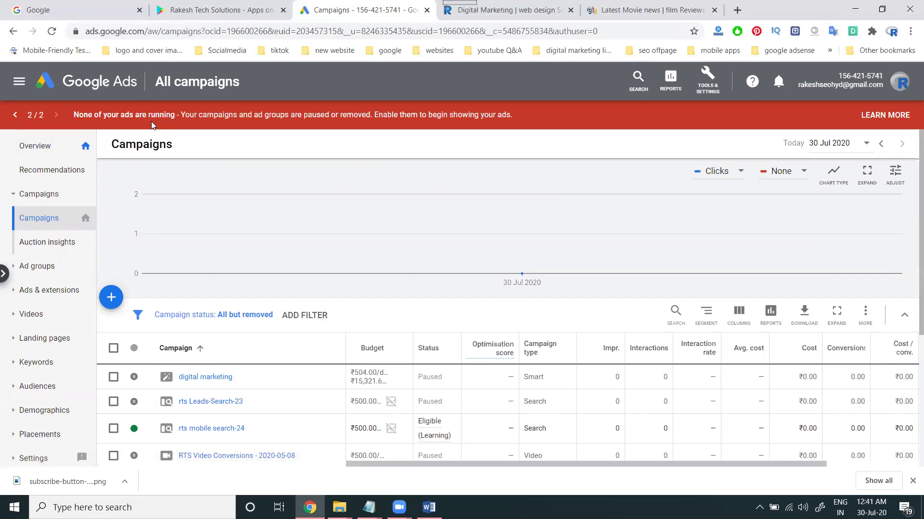
scroll(263, 193, "down", 2)
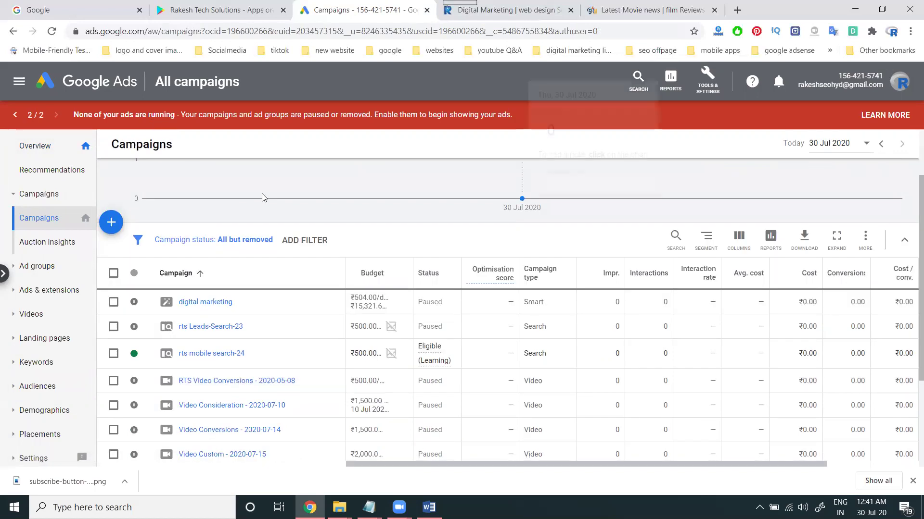